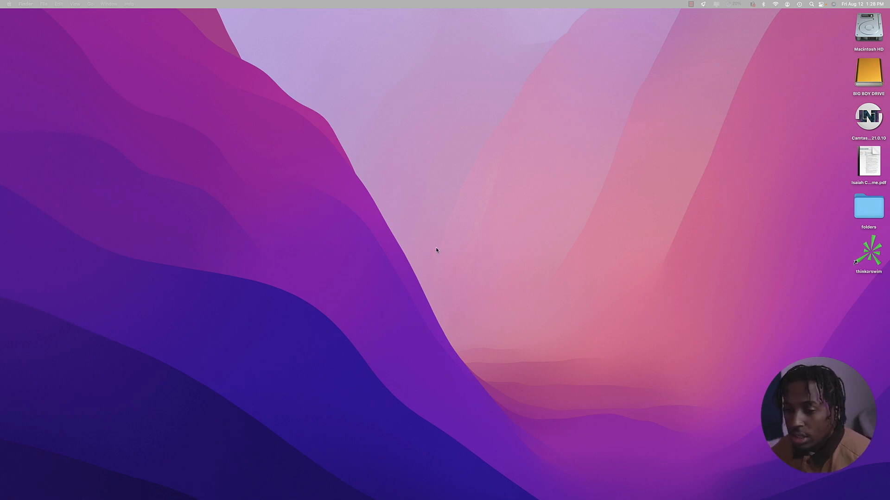
Create a folder named "New tutorial" on the desktop.
right_click(407, 182)
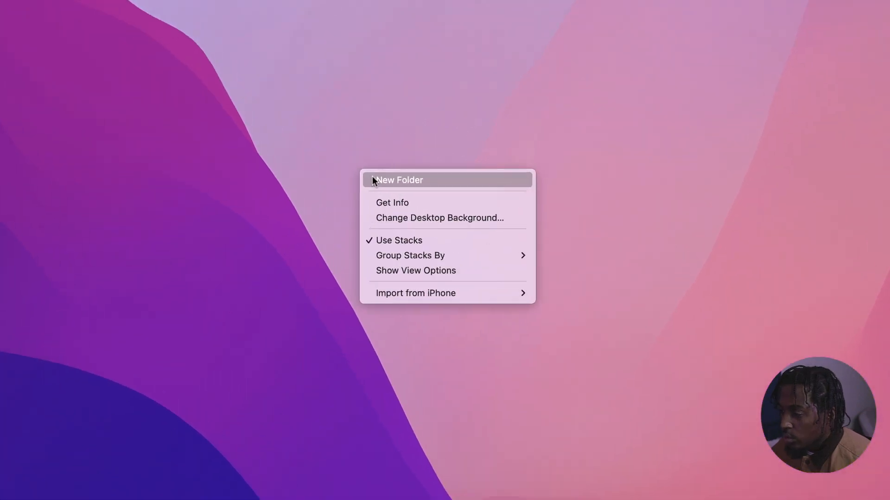
left_click(399, 180)
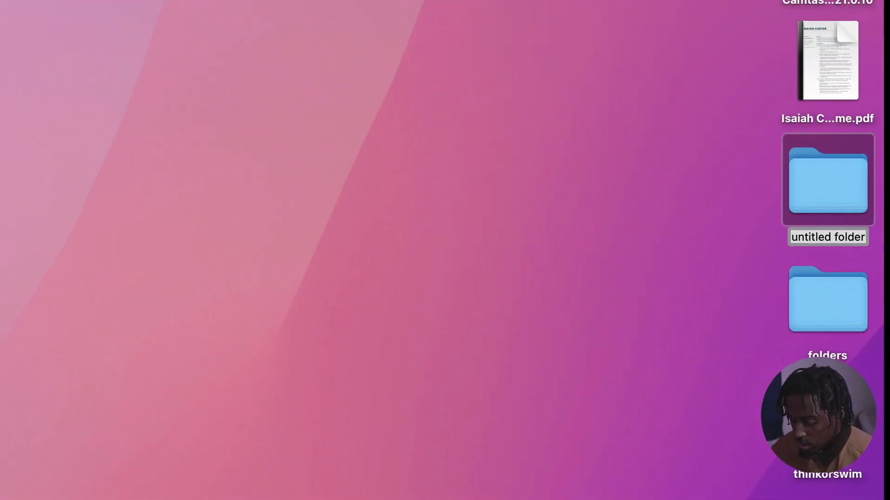
type("N")
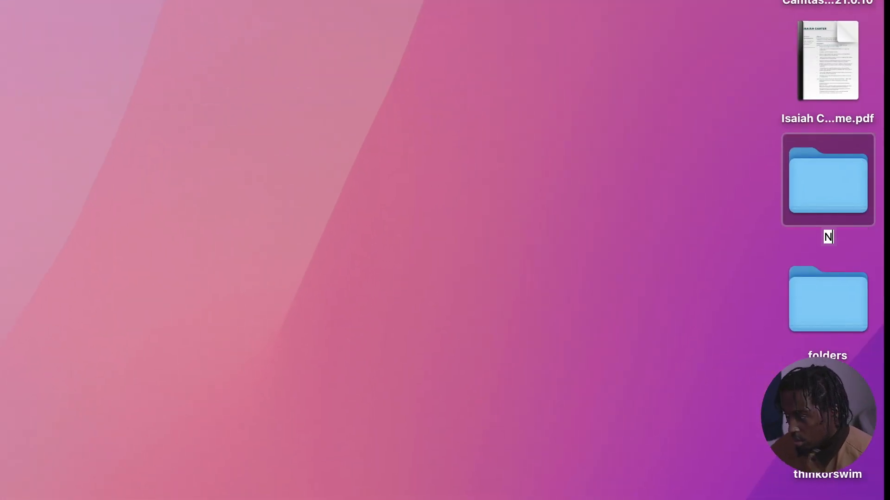
type("ew tutorial")
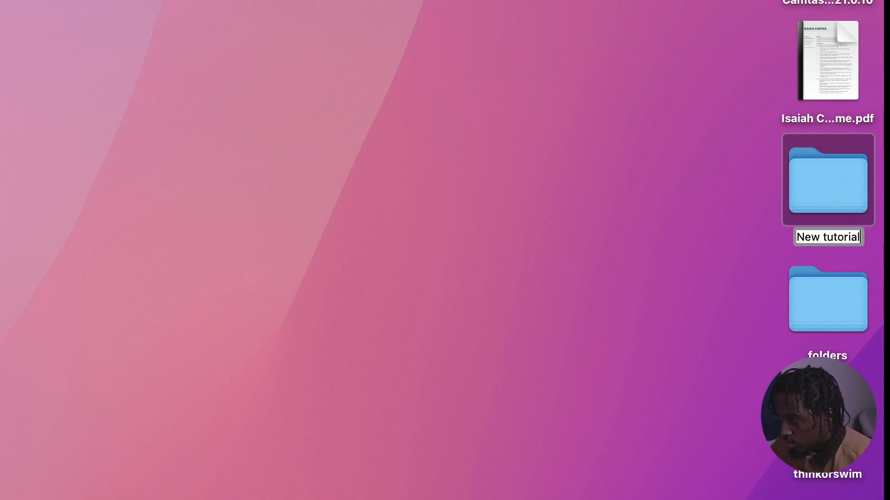
key("Return")
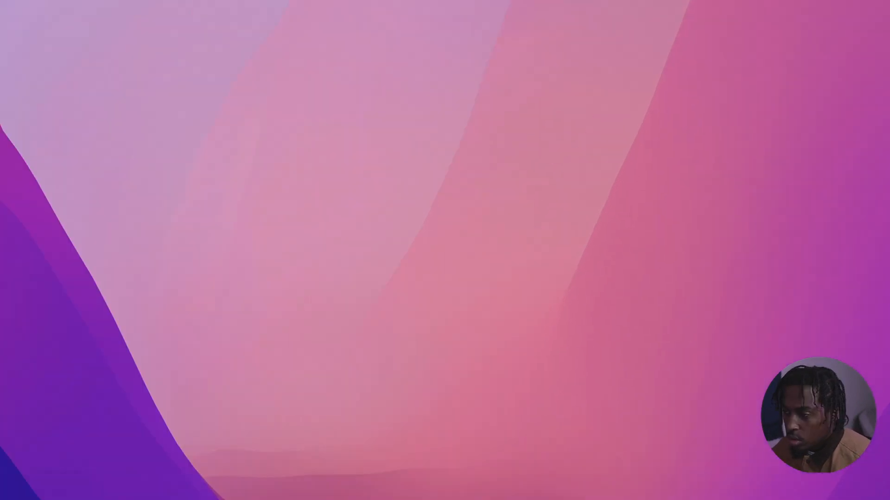
Move videoplayback (11).mp4 and videoplayback (12).mp4 from Downloads into the desktop's New tutorial folder, and close the file window.
key("super+n")
left_click(180, 226)
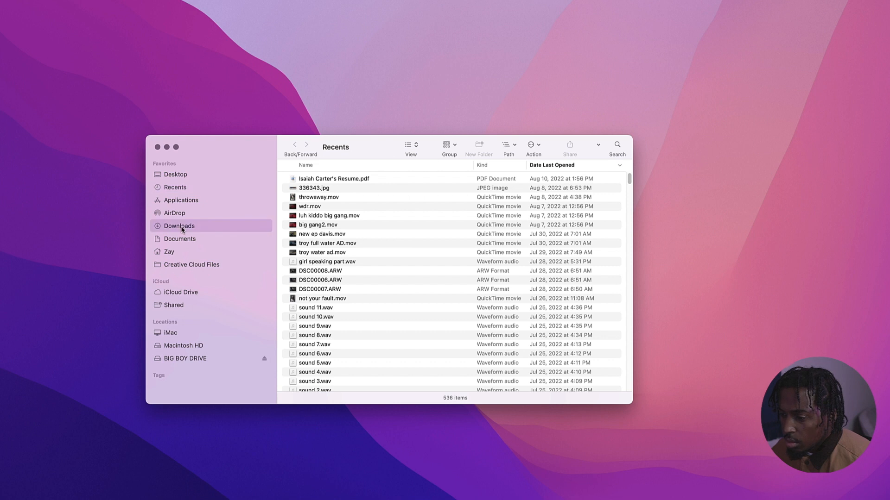
left_click(356, 211)
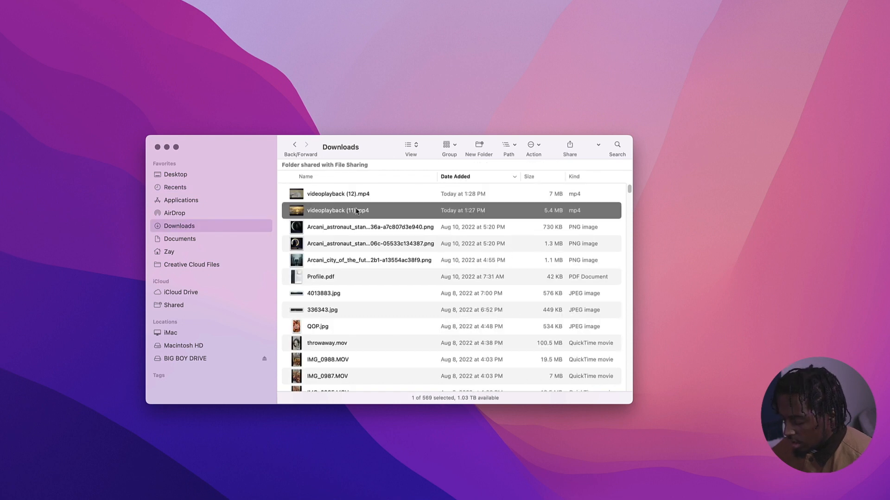
key("shift+Up")
left_click_drag(356, 211, 855, 226)
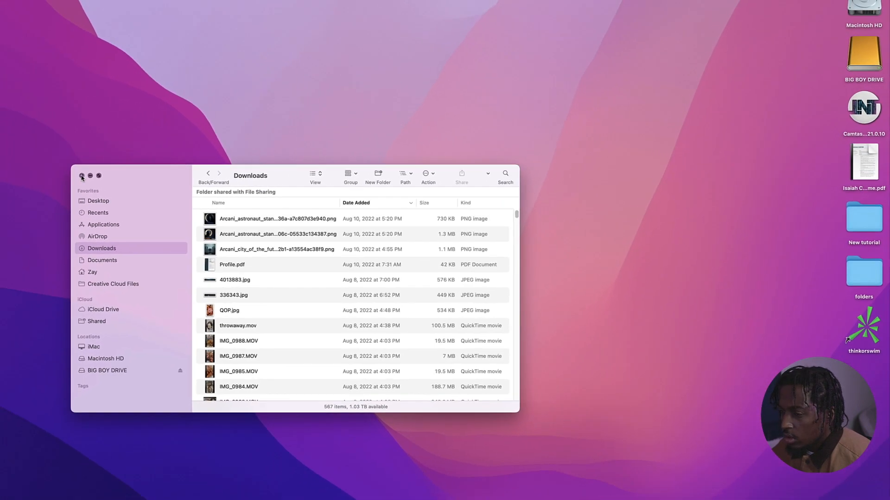
left_click(13, 177)
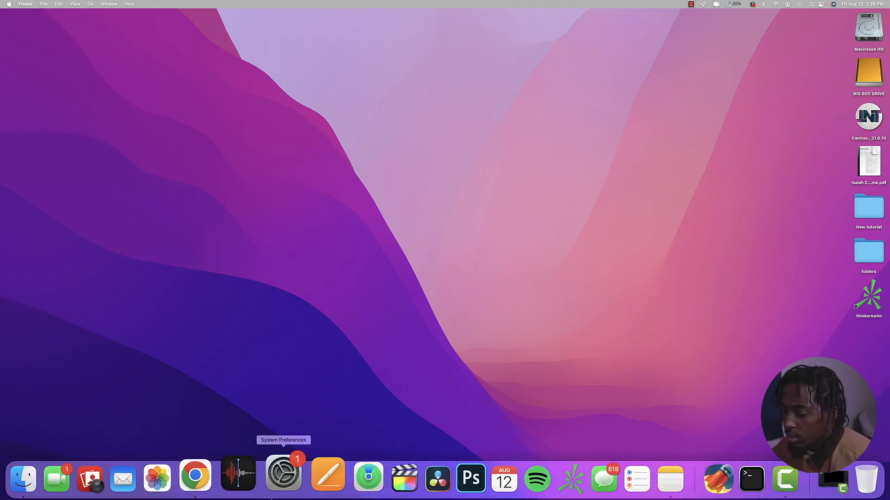
Open Final Cut Pro and create a library named "Tutorial" in the desktop's New tutorial folder.
left_click(377, 472)
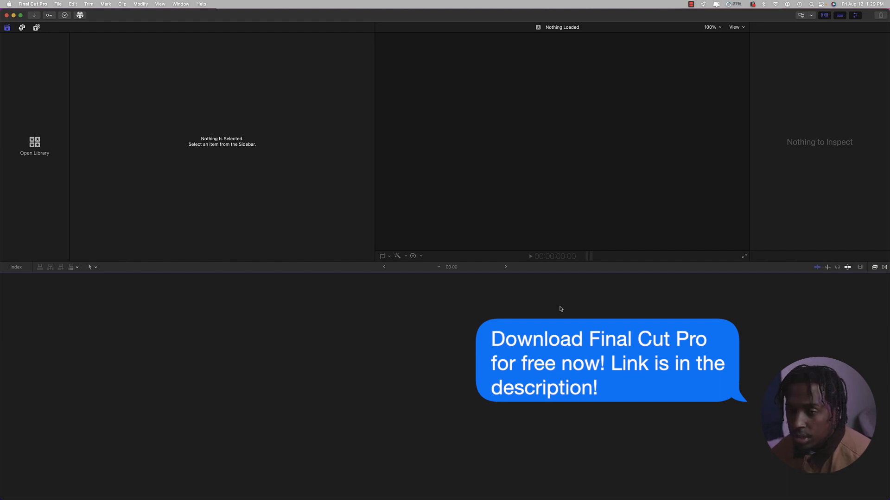
left_click(58, 4)
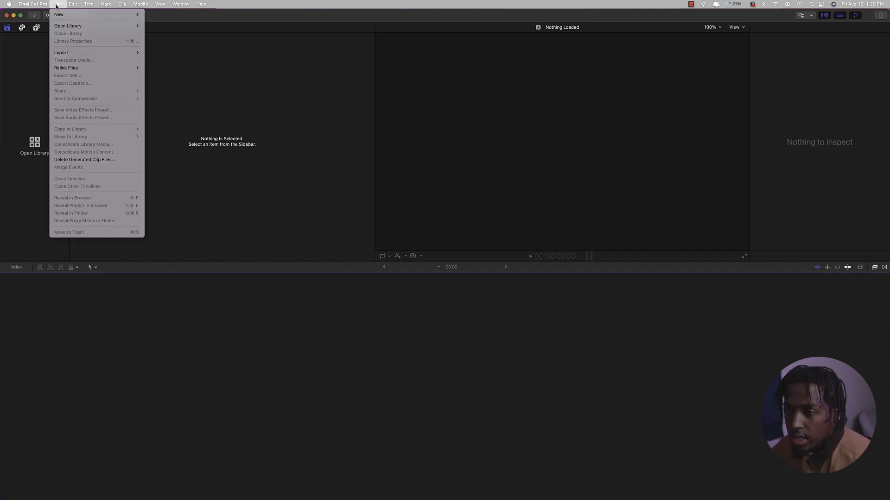
mouse_move(57, 14)
left_click(171, 28)
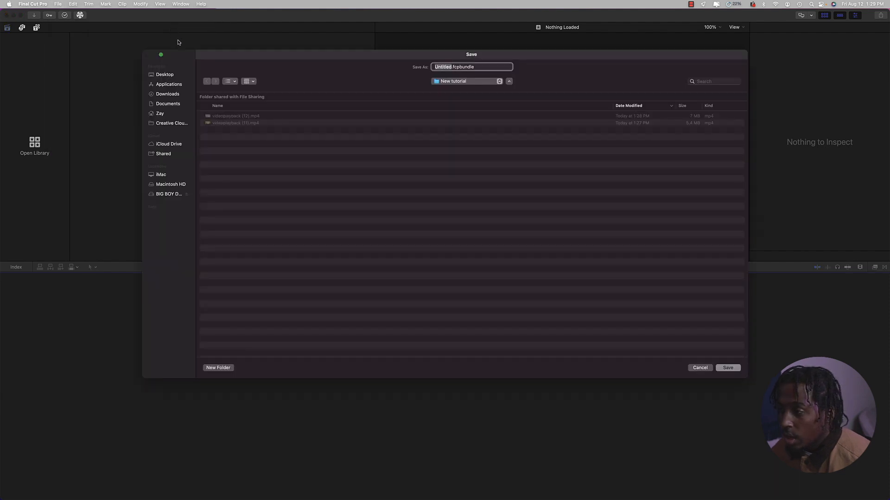
left_click(171, 76)
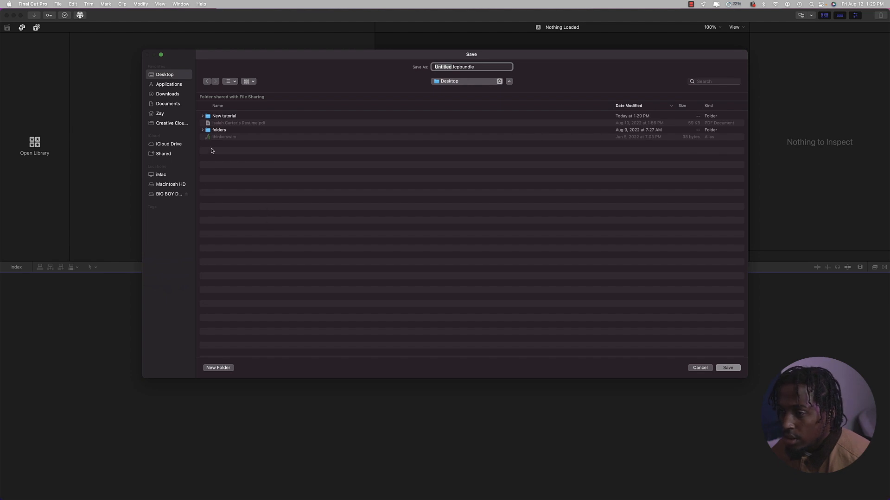
double_click(235, 116)
triple_click(469, 68)
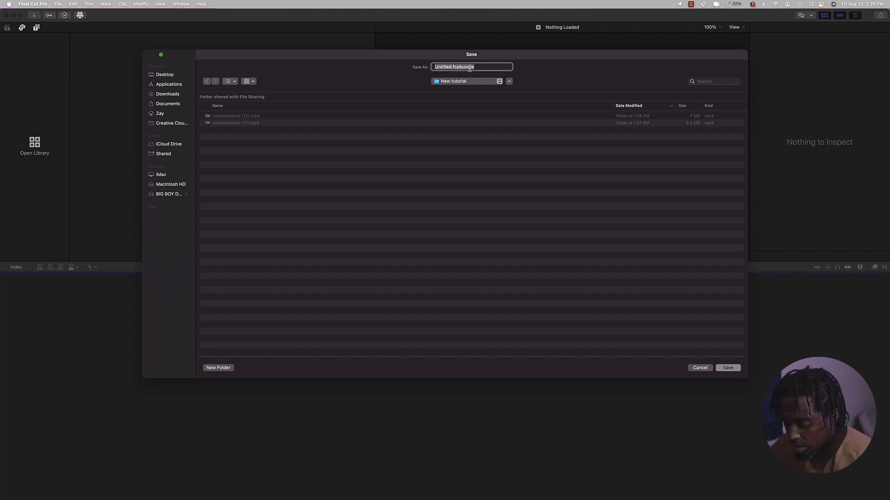
type("Tutorial")
key("Return")
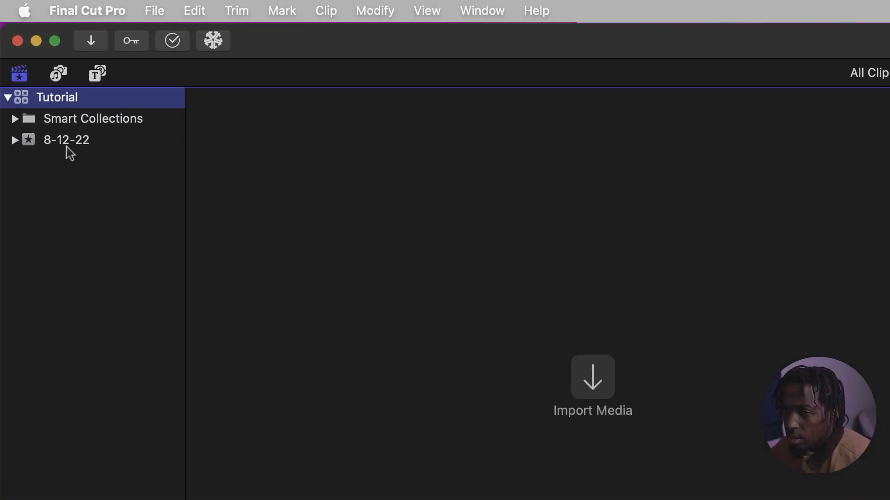
Import videoplayback (11).mp4 and videoplayback (12).mp4 from the New tutorial folder into the 8-12-22 event, leaving the files in place.
left_click(69, 150)
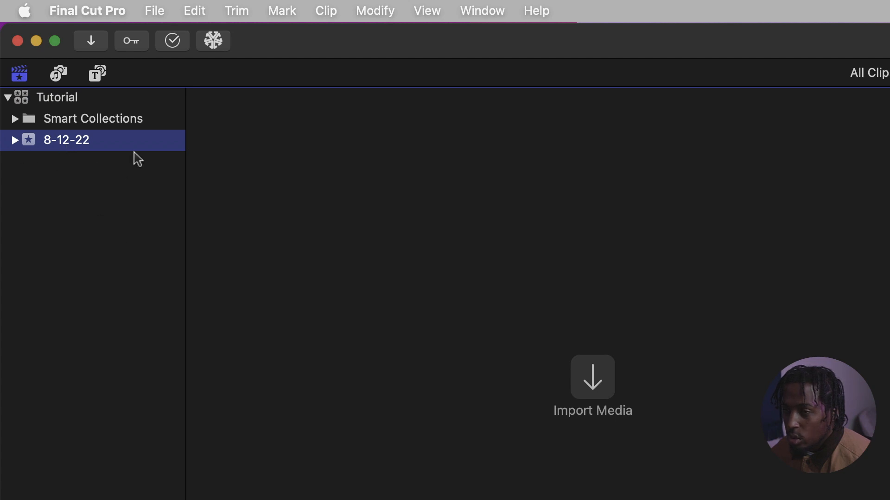
left_click(154, 11)
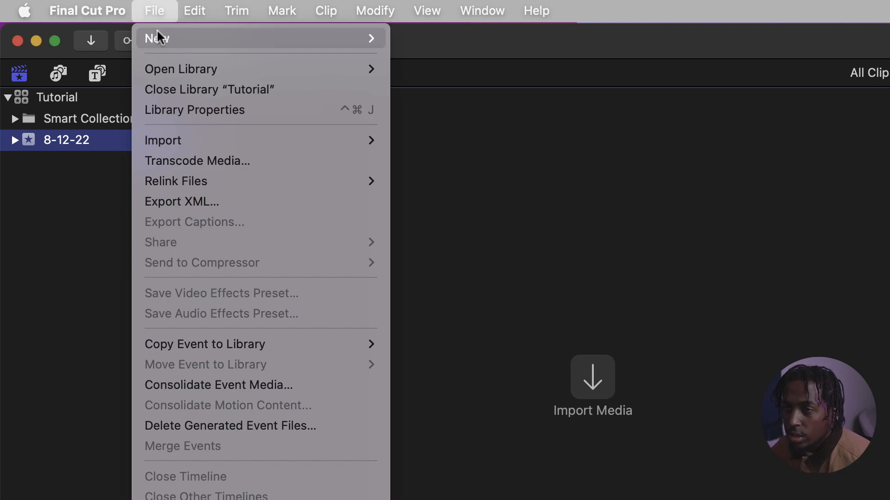
mouse_move(170, 135)
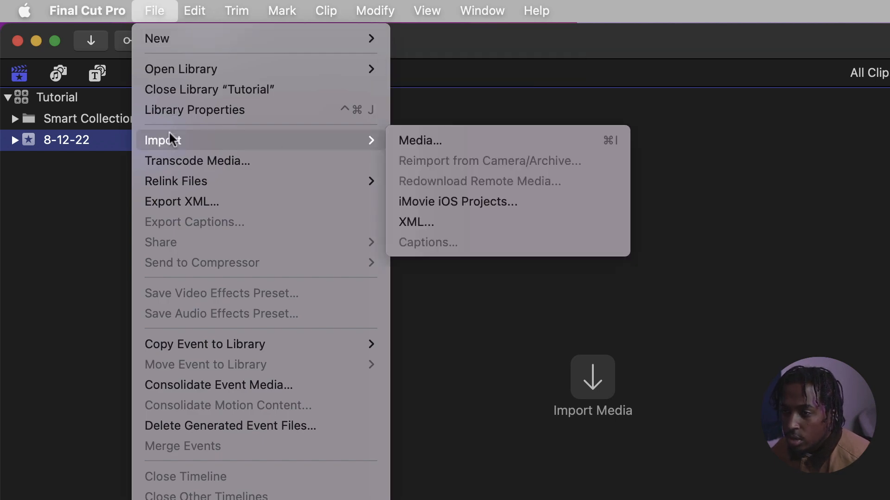
left_click(432, 142)
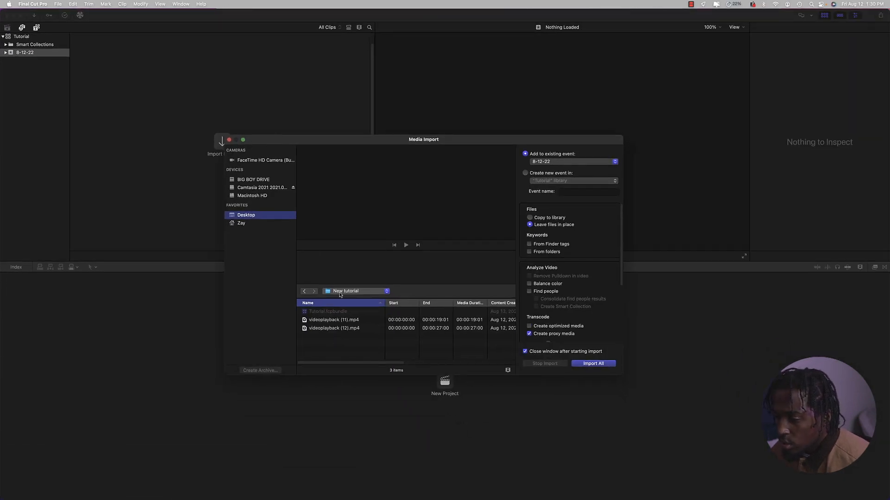
left_click(334, 328)
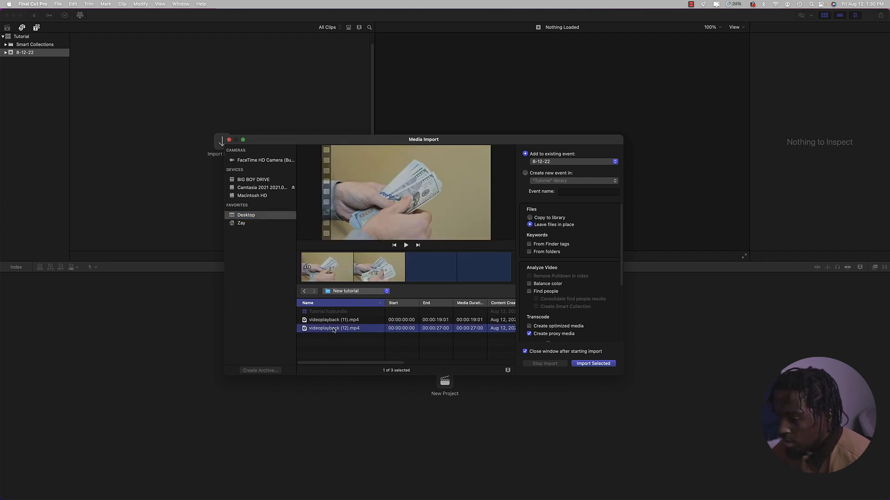
left_click(334, 320, "shift")
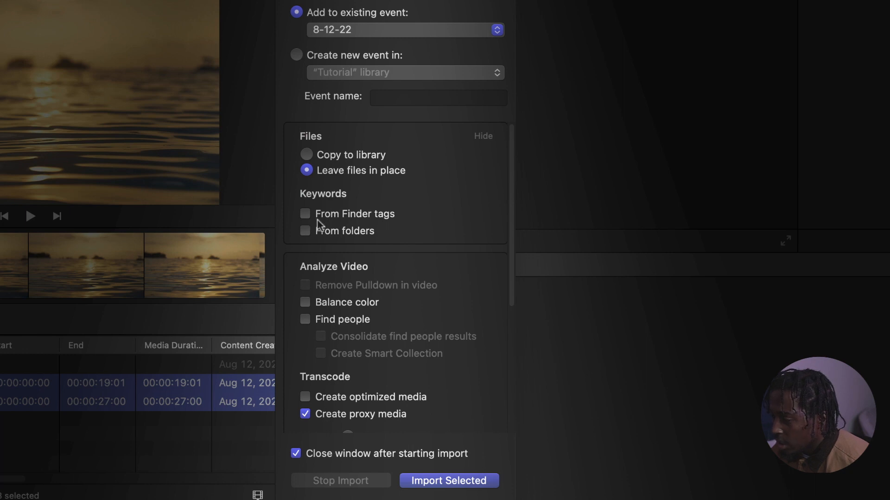
scroll(336, 290, "down", 2)
scroll(335, 293, "down", 6)
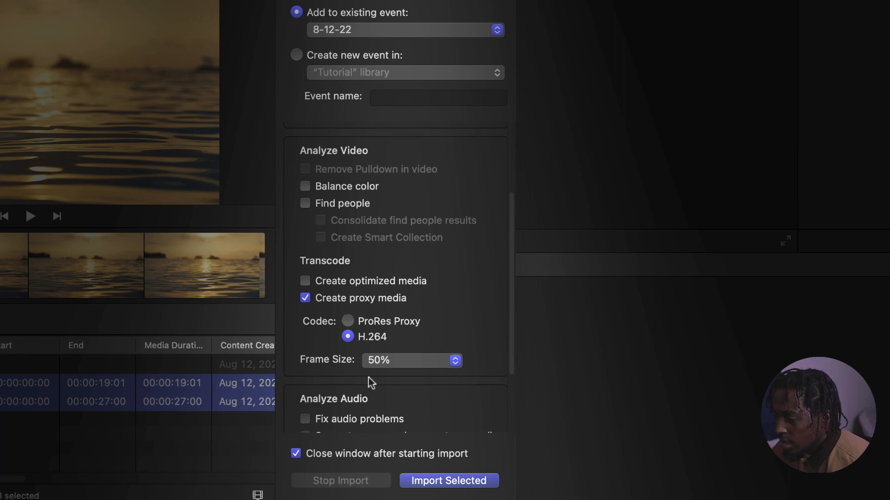
scroll(375, 340, "down", 3)
scroll(375, 340, "down", 3)
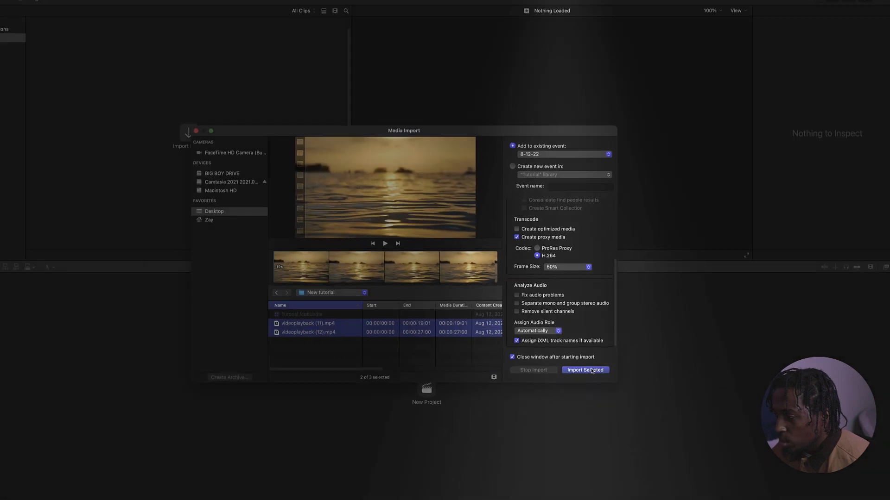
left_click(463, 482)
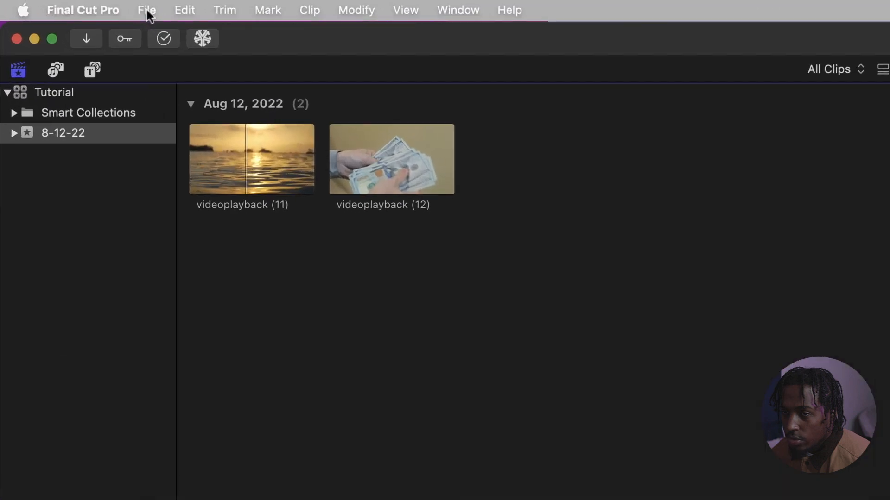
Start a new project in the 8-12-22 event and name it "Tutorial video".
left_click(57, 3)
mouse_move(61, 13)
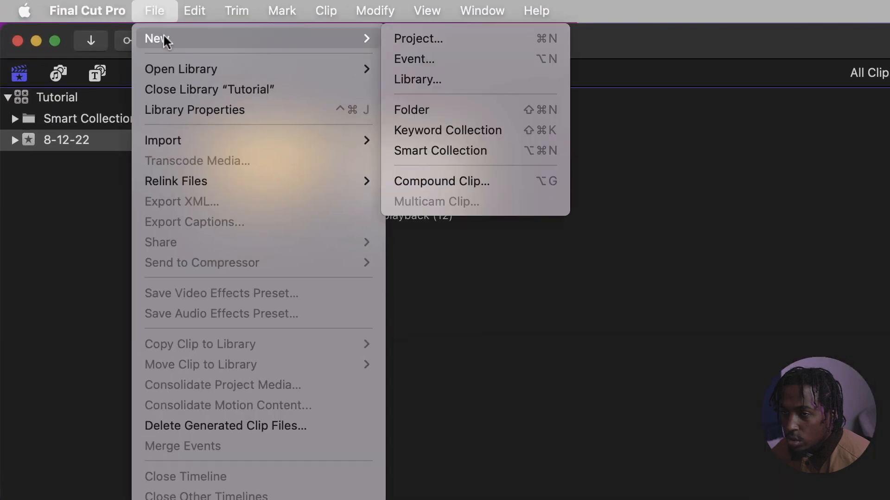
left_click(498, 39)
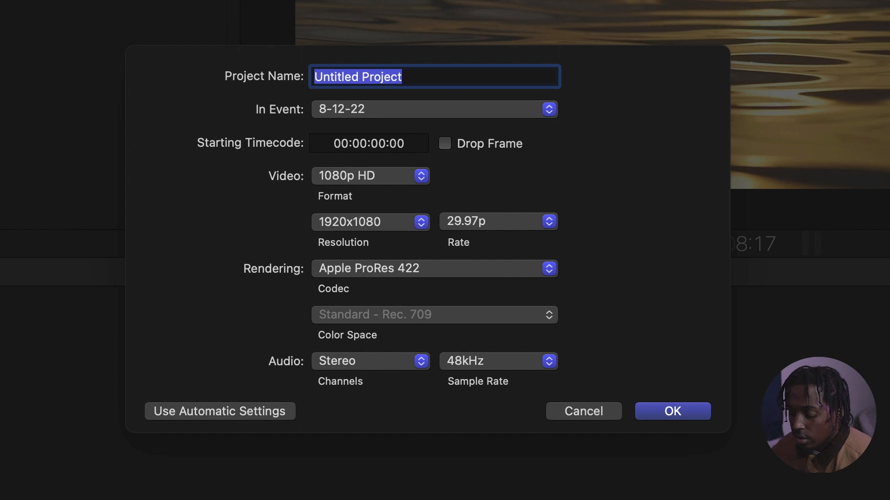
type("T")
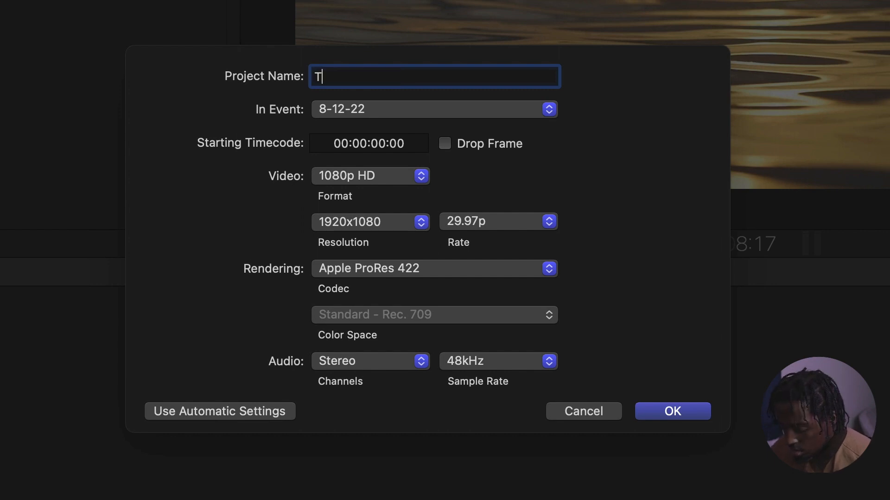
type("utorial video")
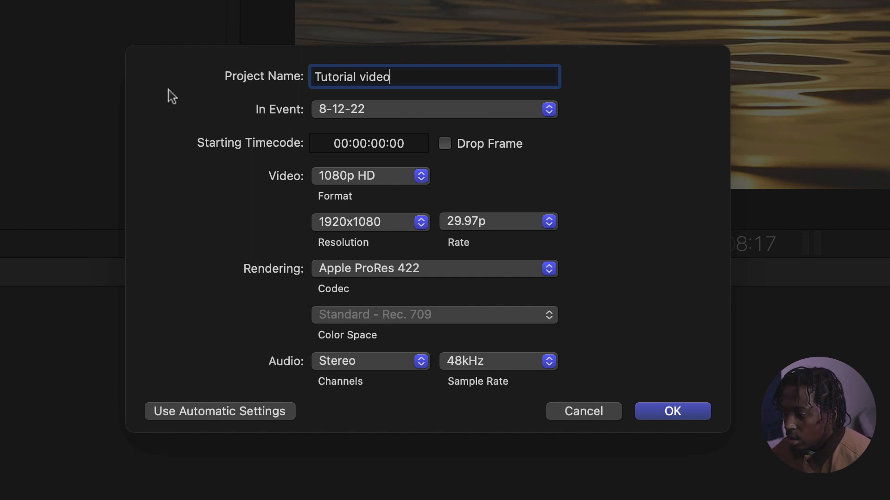
left_click(373, 175)
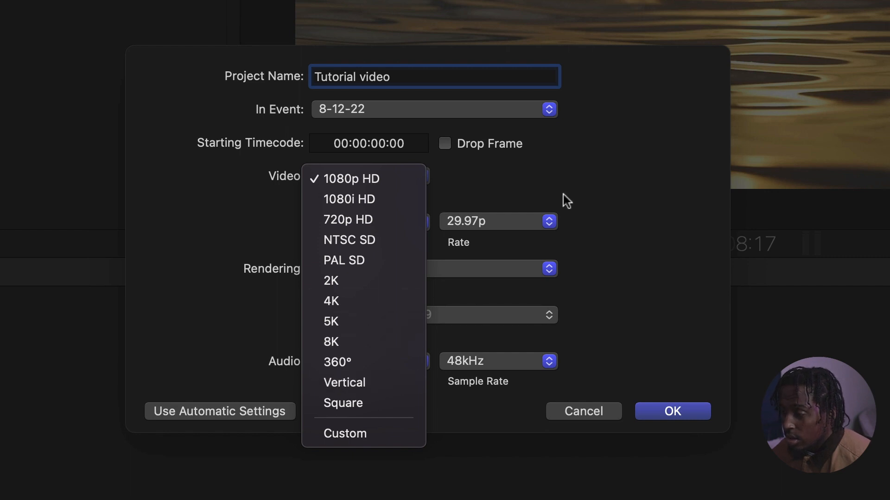
left_click(589, 173)
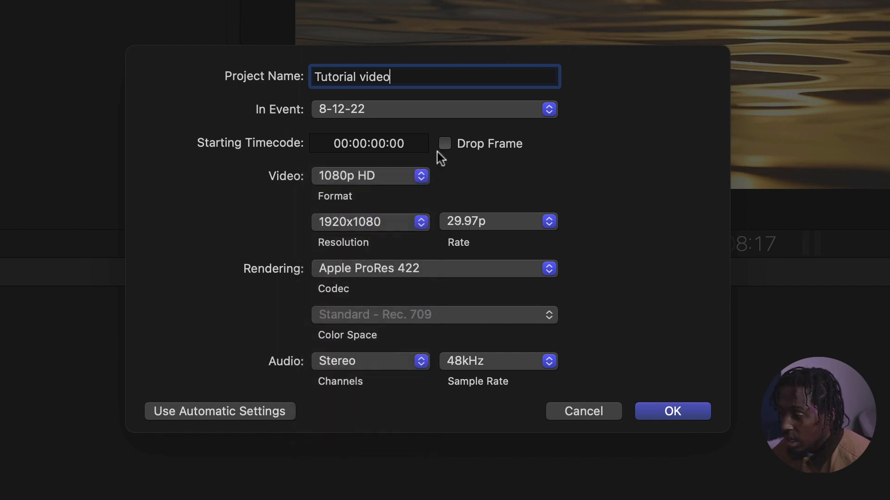
left_click(359, 178)
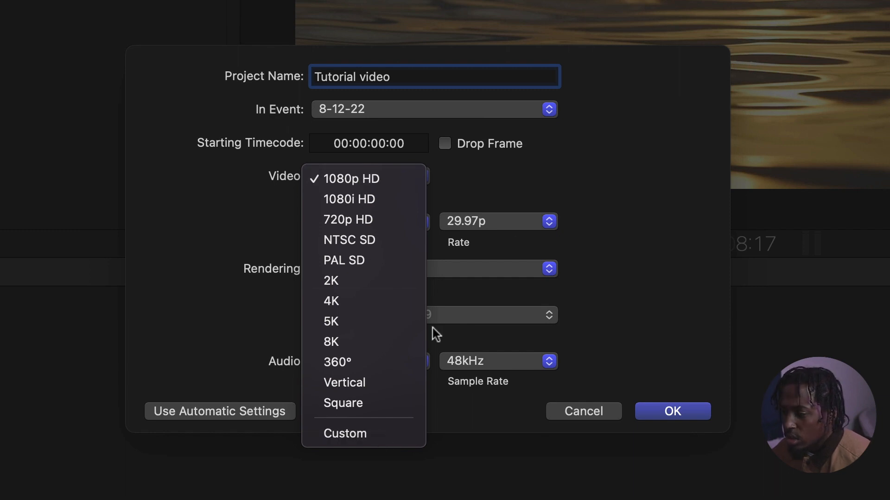
left_click(594, 185)
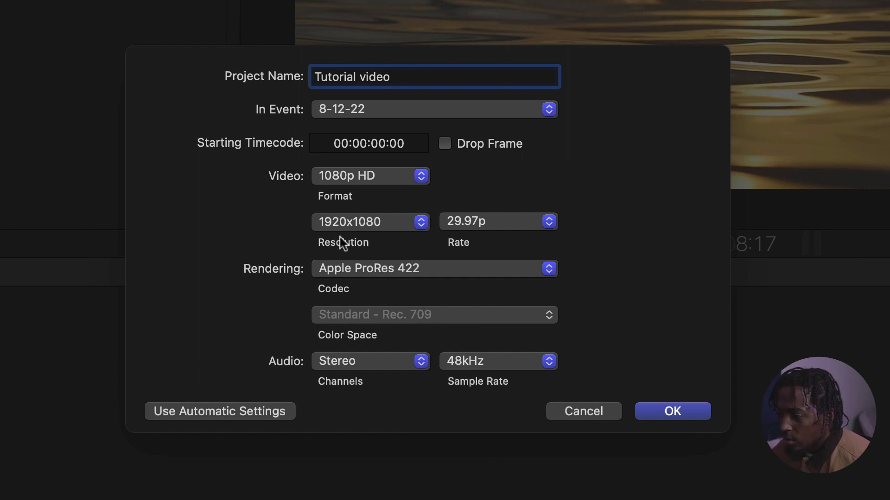
Set the project's frame rate to 23.98p and create the project.
left_click(474, 231)
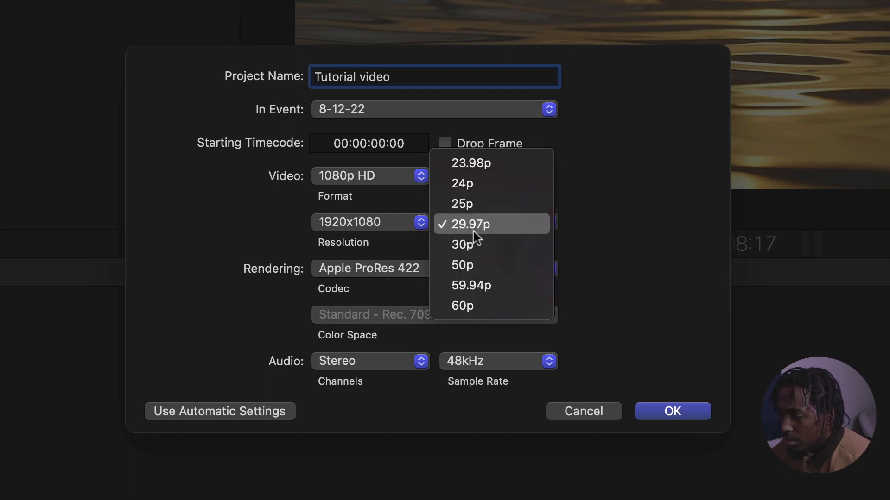
left_click(477, 165)
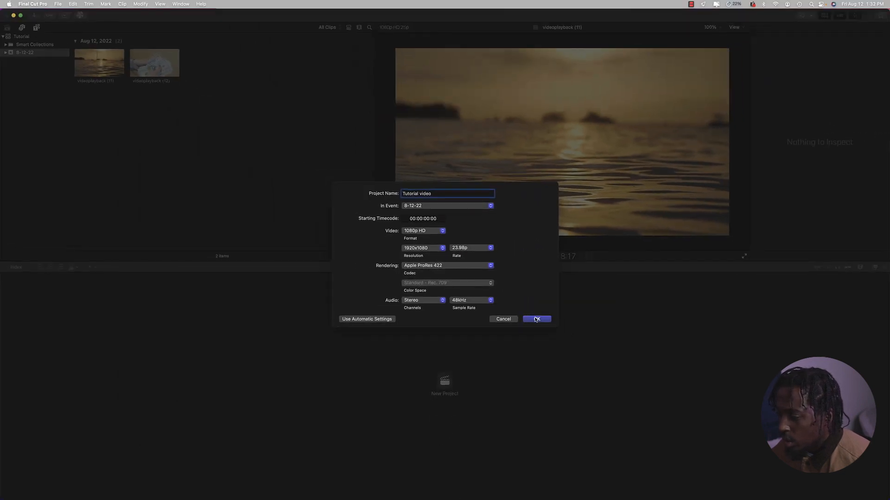
left_click(536, 320)
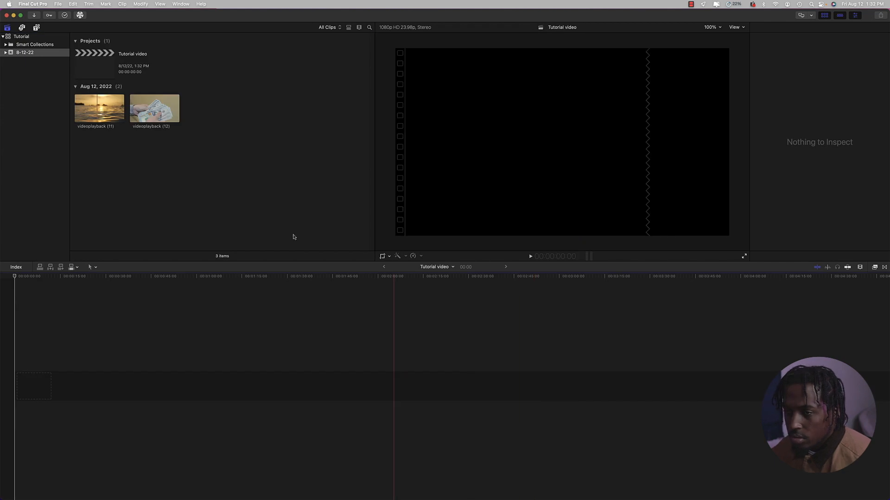
Add the videoplayback (11) and videoplayback (12) clips to the start of the Tutorial video timeline.
left_click_drag(106, 118, 41, 381)
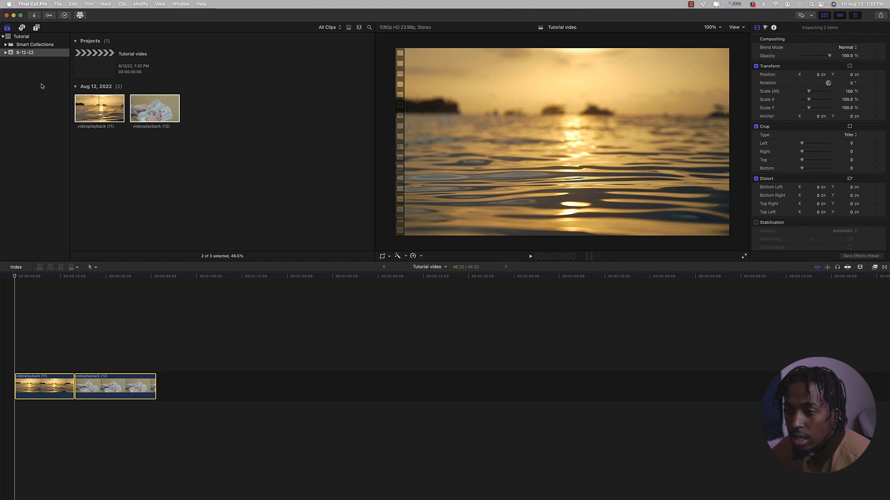
left_click(122, 114)
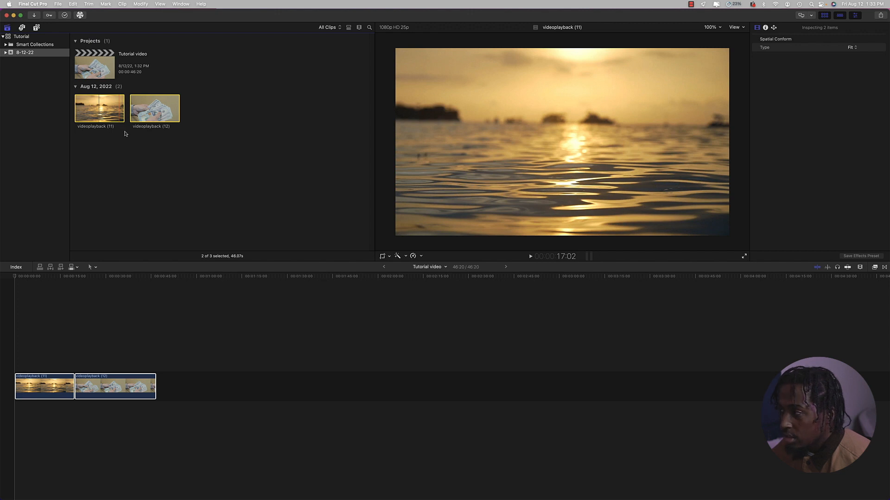
Select the videoplayback (11) clip in the timeline and review its video properties from Compositing to Rate Conform.
left_click(96, 314)
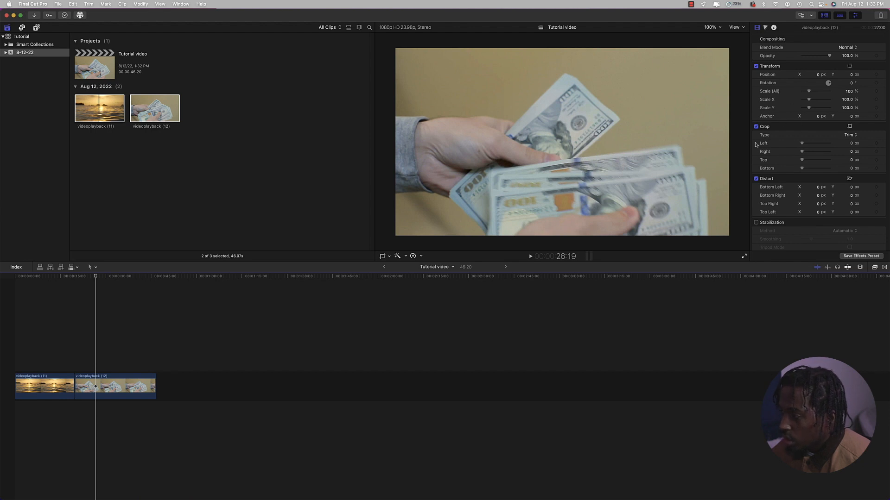
left_click(44, 278)
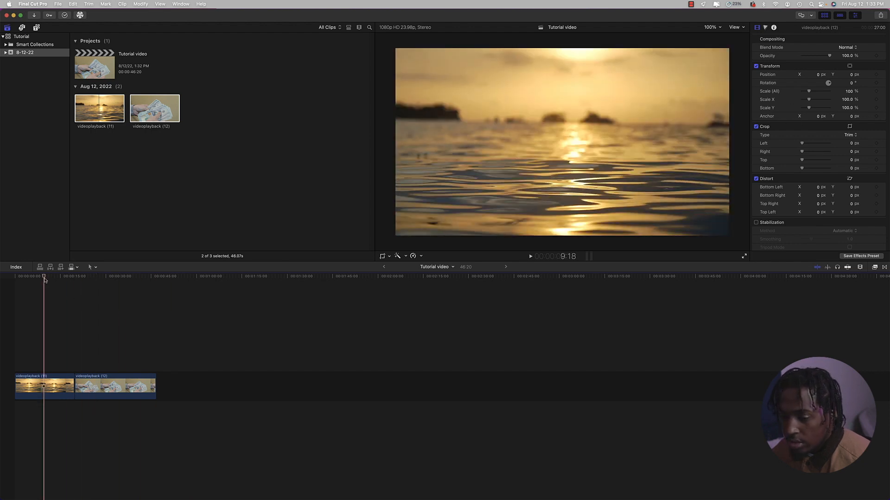
left_click(46, 394)
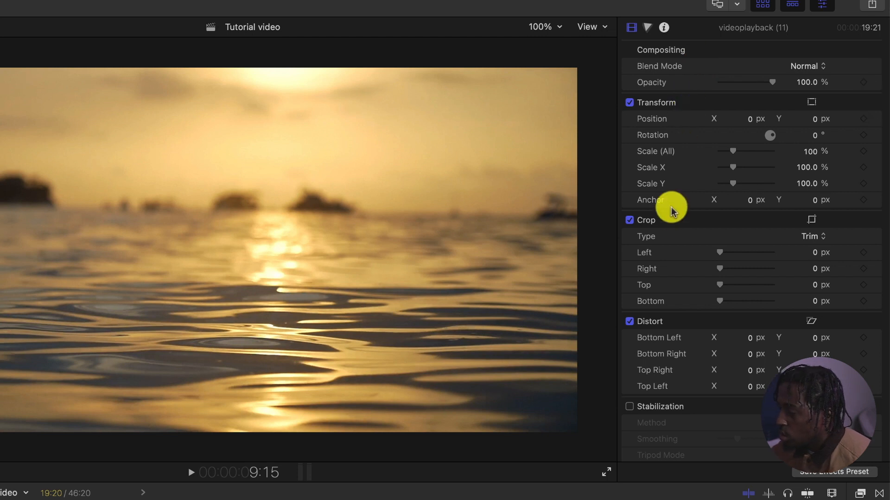
scroll(667, 362, "down", 2)
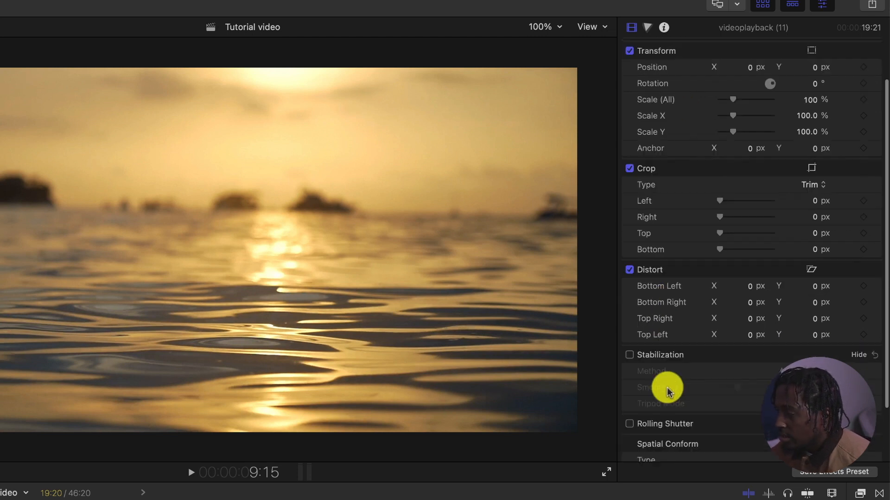
scroll(667, 377, "down", 1)
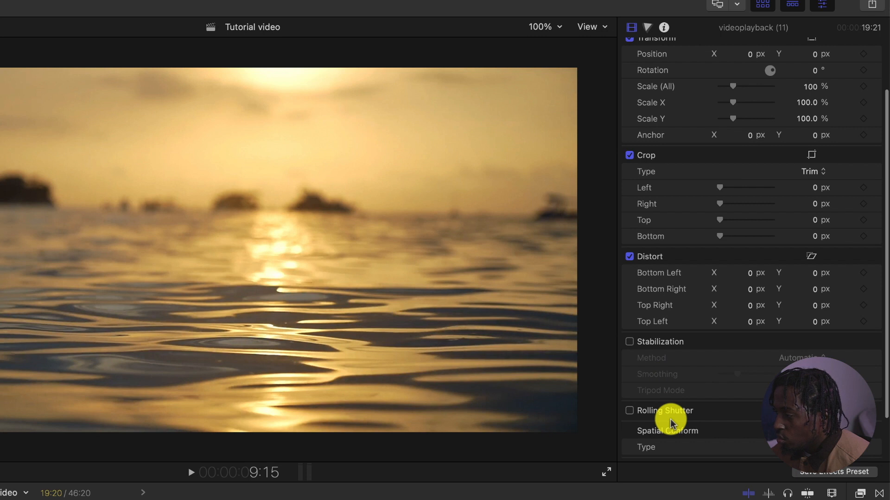
scroll(672, 418, "down", 3)
scroll(675, 389, "down", 1)
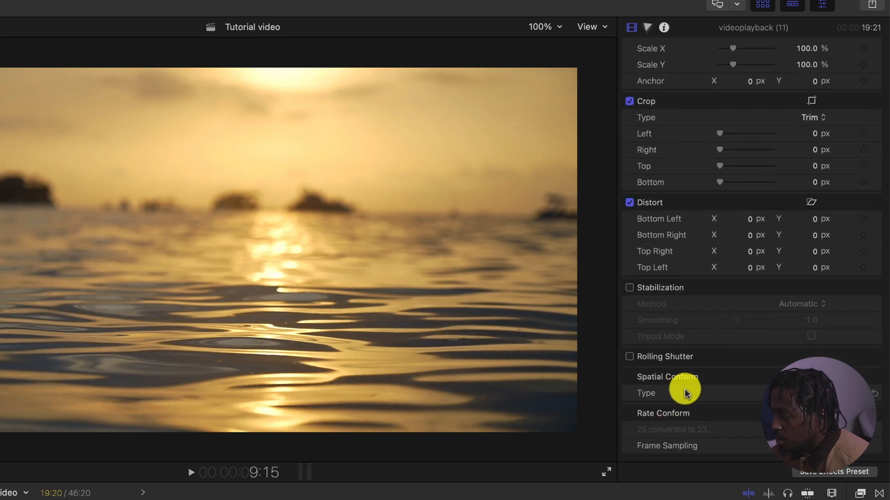
scroll(688, 308, "up", 5)
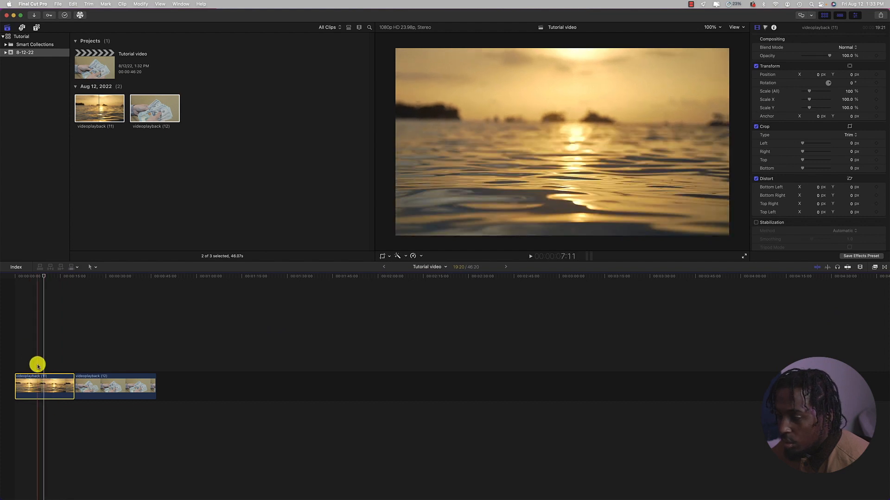
Try out the opacity and horizontal position of the videoplayback (11) clip and undo the changes.
mouse_move(830, 57)
left_mouse_down()
mouse_move(800, 60)
mouse_move(829, 57)
left_mouse_up()
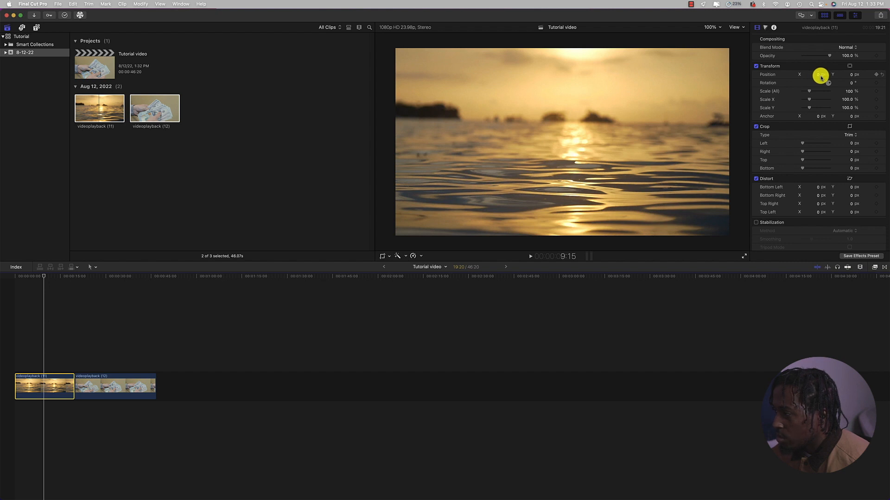
left_click_drag(819, 77, 804, 97)
key("super+z")
key("super+z")
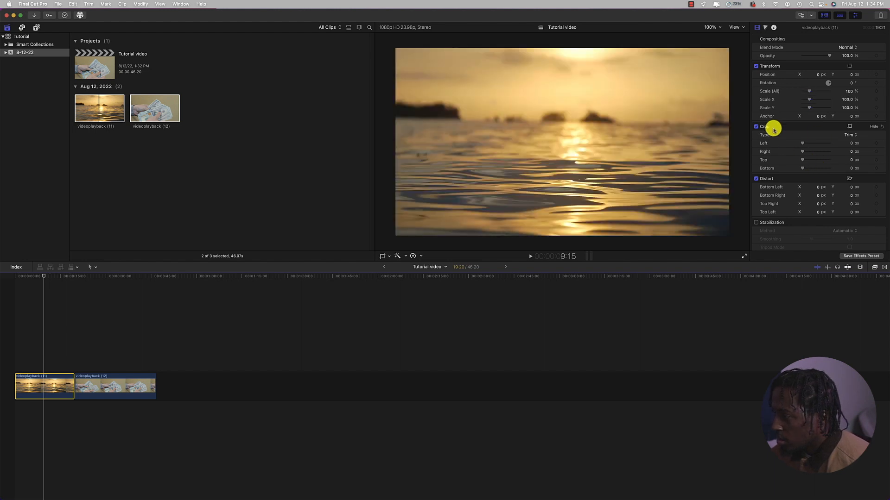
Try a left crop and a horizontal distortion of the clip's bottom left corner, and undo both.
left_click_drag(804, 145, 817, 180)
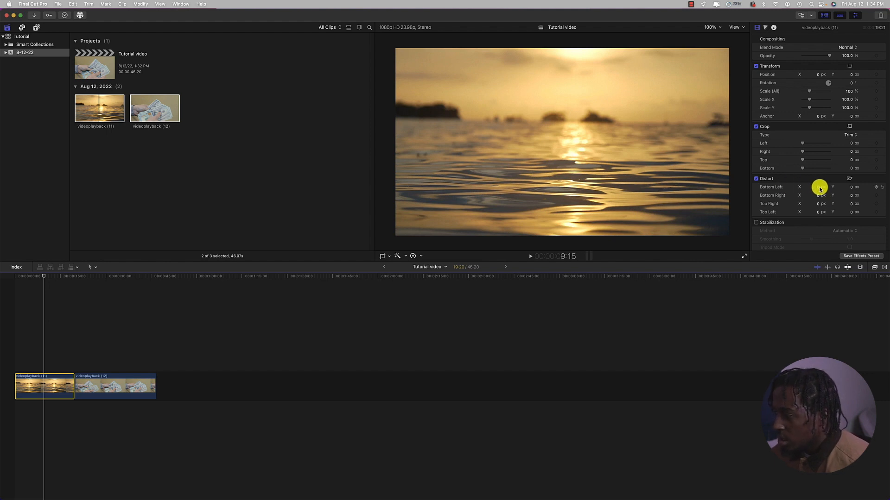
mouse_move(818, 188)
left_mouse_down()
mouse_move(817, 195)
mouse_move(832, 183)
left_mouse_up()
key("super+z")
key("super+z")
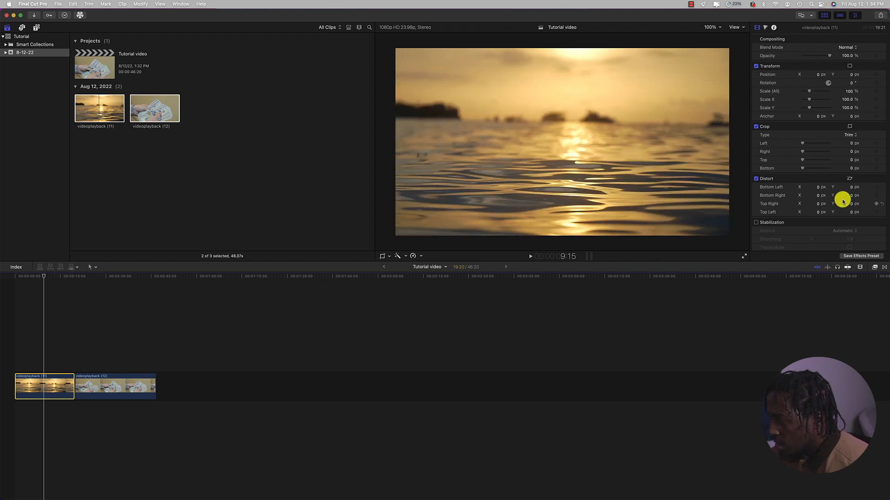
Try distorting the bottom right corner vertically by about 453 px and the top right corner horizontally, undoing each change.
left_click_drag(850, 196, 852, 198)
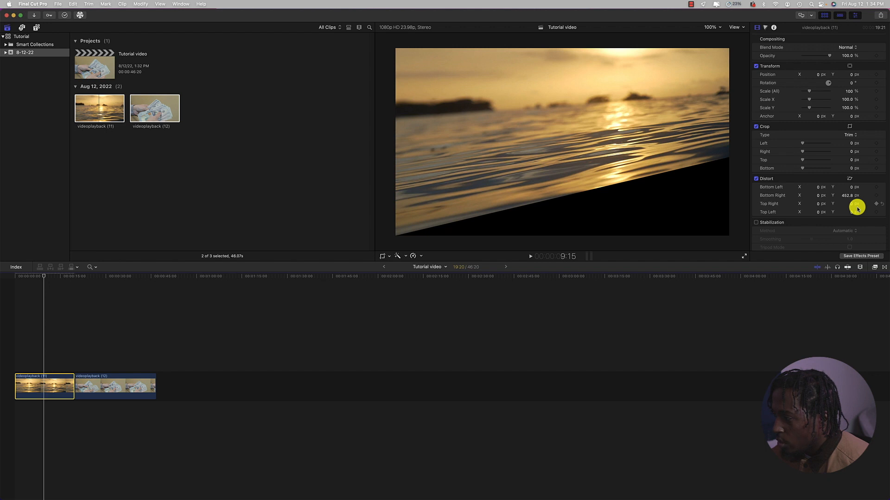
key("super+z")
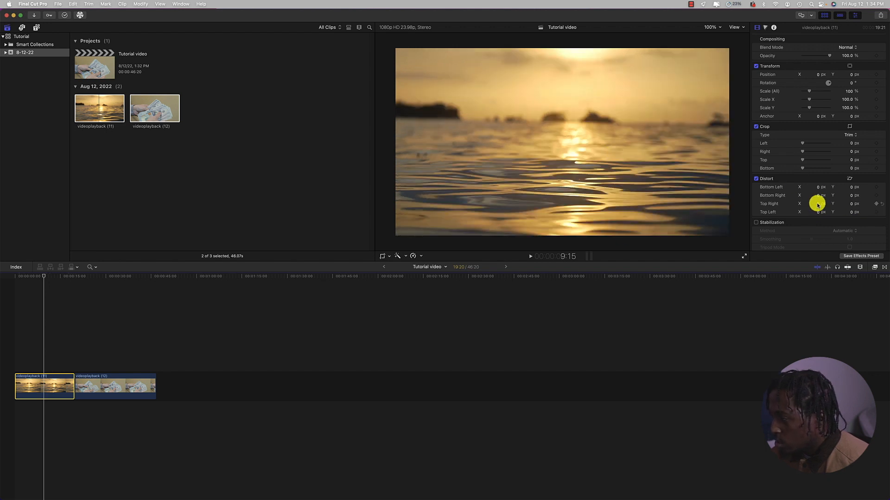
left_click_drag(818, 206, 817, 225)
key("super+z")
key("super+z")
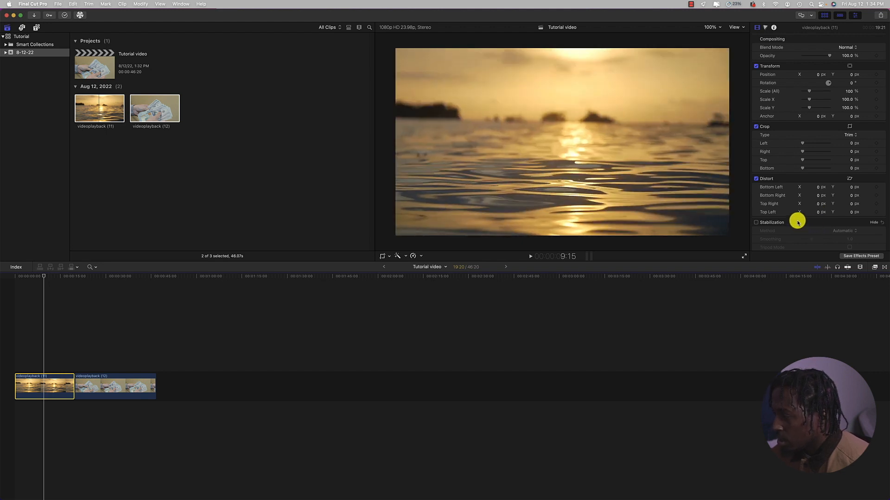
Try enabling Stabilization on the videoplayback (11) clip and switch it off again.
scroll(794, 204, "down", 3)
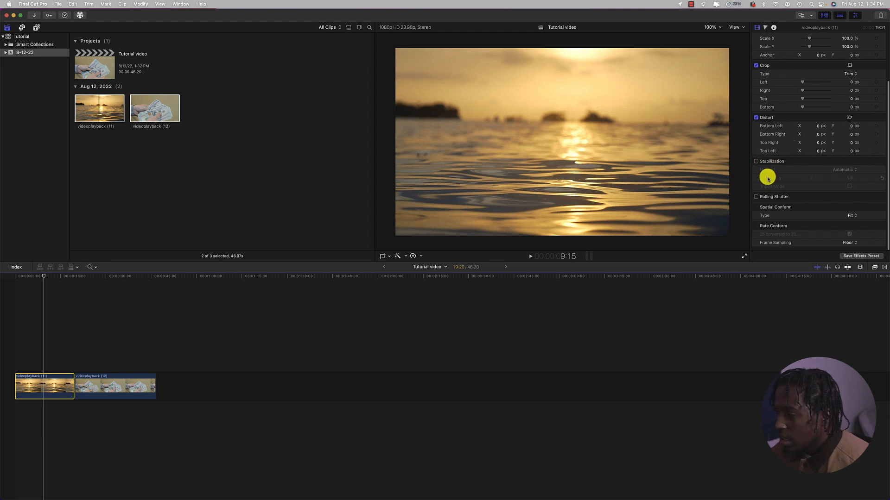
left_click(756, 162)
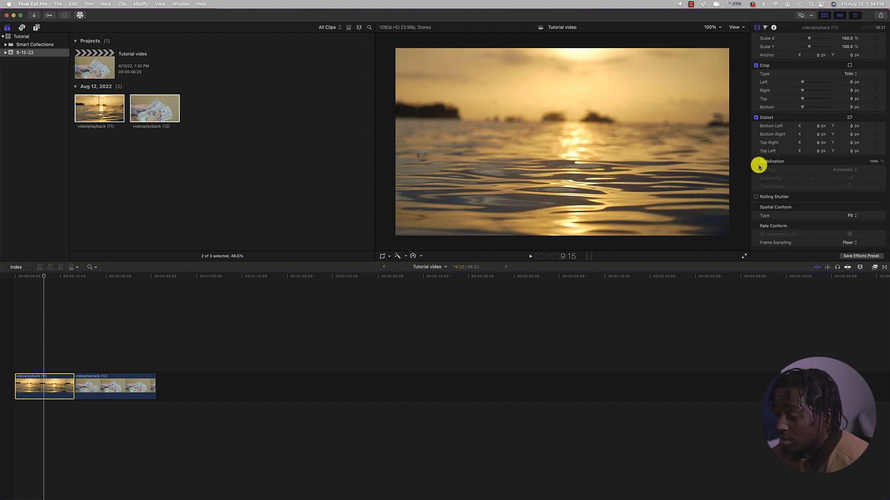
left_click(756, 162)
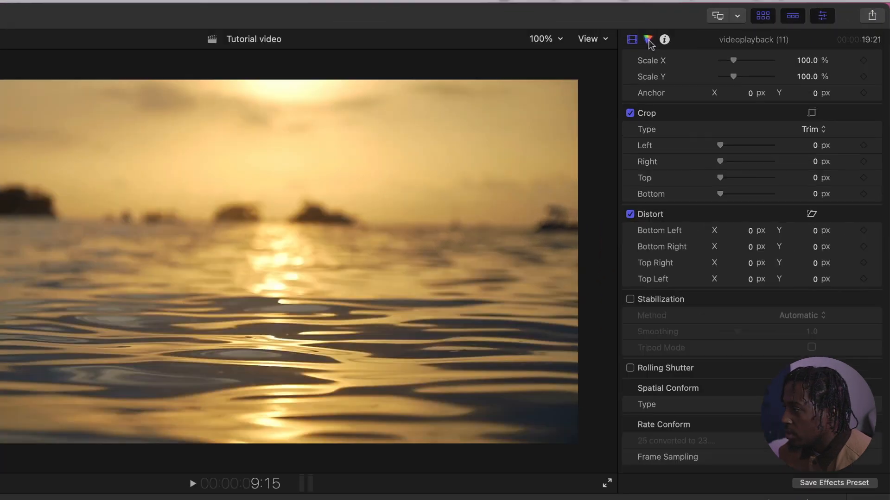
Show the color controls for videoplayback (11) and look through the types of correction that can be added.
left_click(765, 28)
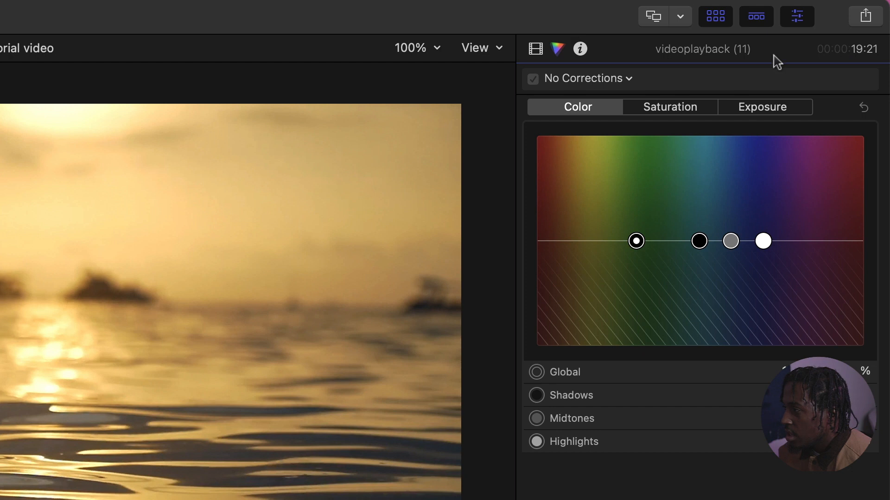
left_click(598, 79)
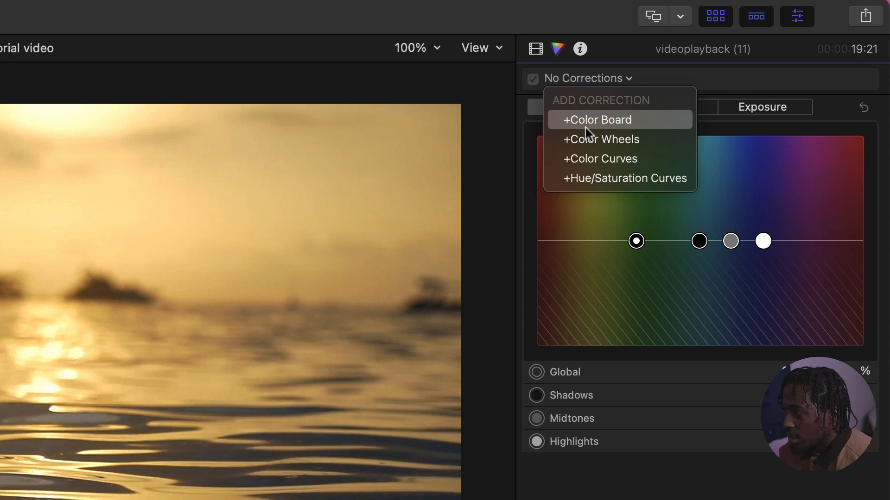
left_click(723, 81)
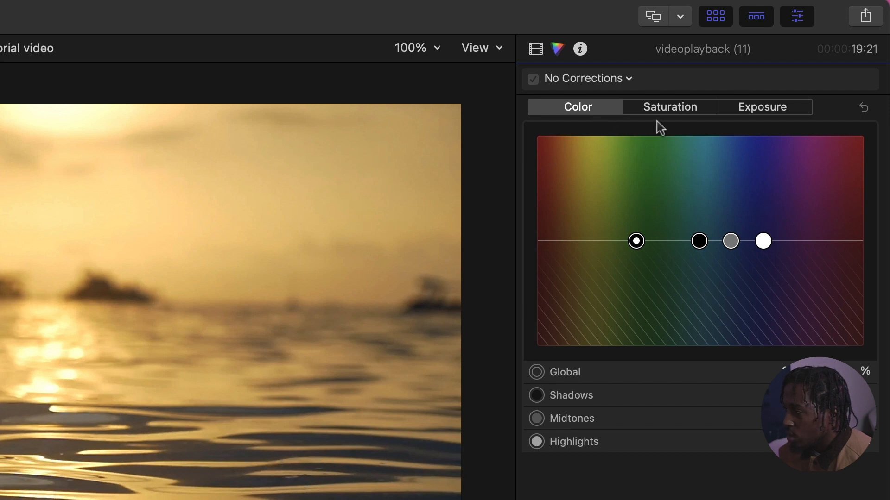
Try raising the highlights exposure and altering the midtones exposure on the Color Board, and undo the changes.
left_click(770, 116)
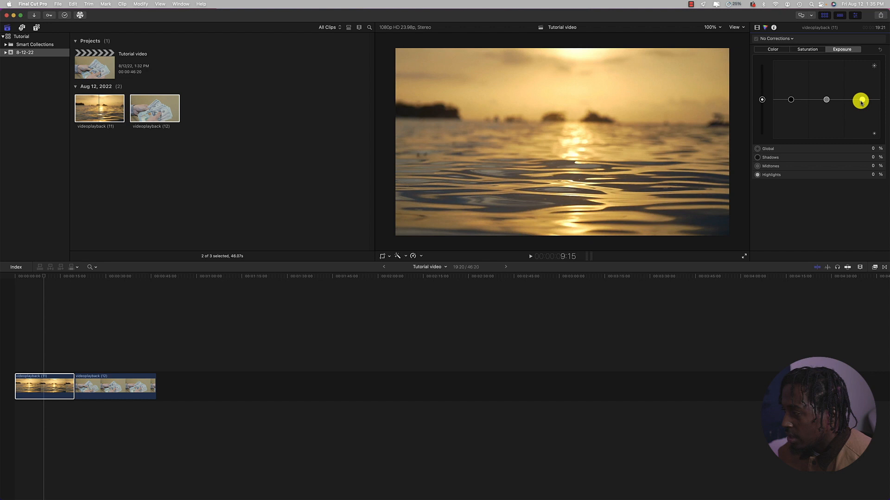
left_click_drag(864, 101, 859, 65)
key("super+z")
left_click_drag(831, 103, 759, 123)
key("super+z")
key("super+z")
key("super+z")
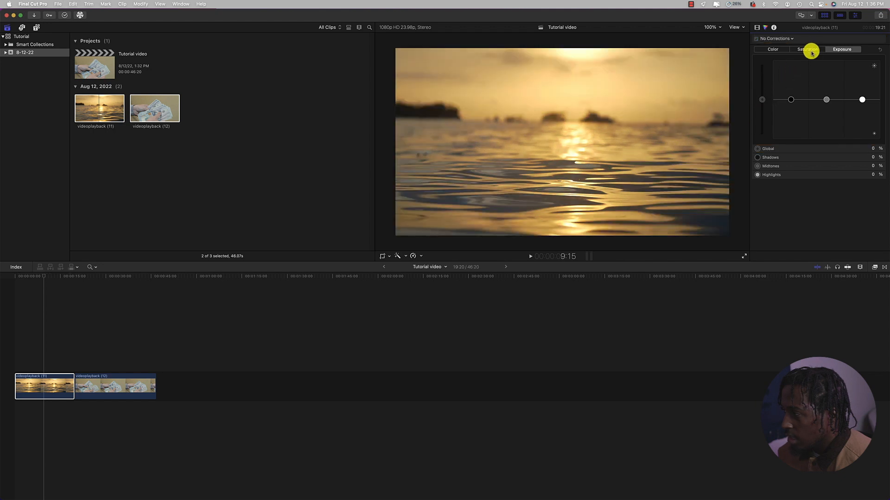
Try raising the highlights saturation and altering the midtones saturation on the Color Board, and undo the changes.
left_click(812, 53)
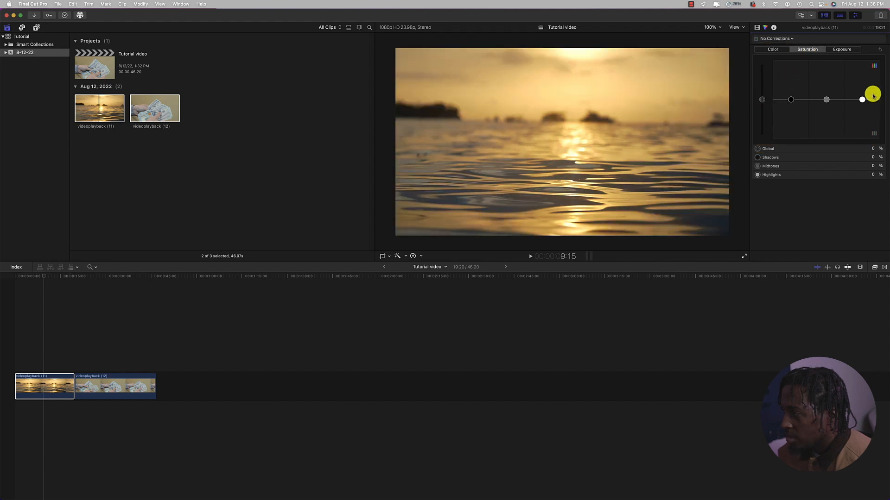
left_click_drag(858, 95, 858, 73)
key("super+z")
left_click_drag(825, 97, 771, 60)
key("super+z")
key("super+z")
key("super+z")
Try shifting the highlights toward a green tint with the Color Board's color controls, and undo the change.
left_click(775, 53)
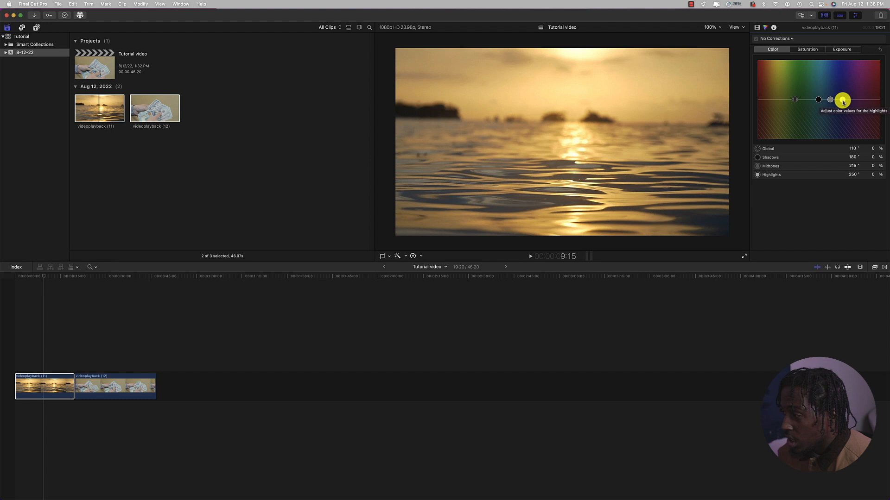
left_click_drag(843, 102, 799, 86)
key("super+z")
key("super+z")
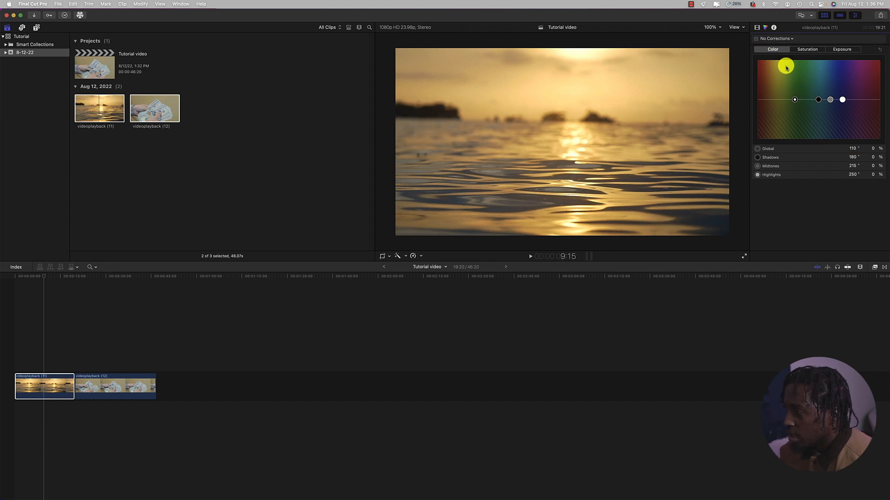
Add a Color Wheels correction to the videoplayback (11) clip and try nudging its midtones wheel.
left_click(791, 40)
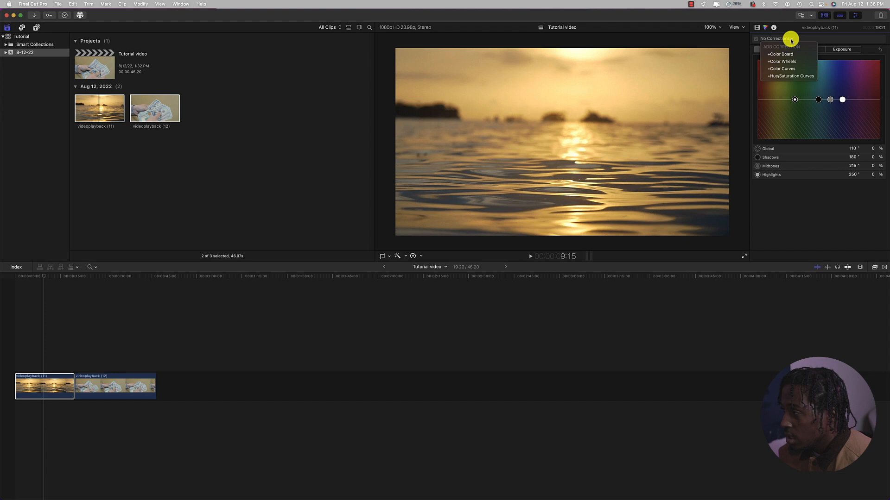
left_click(781, 67)
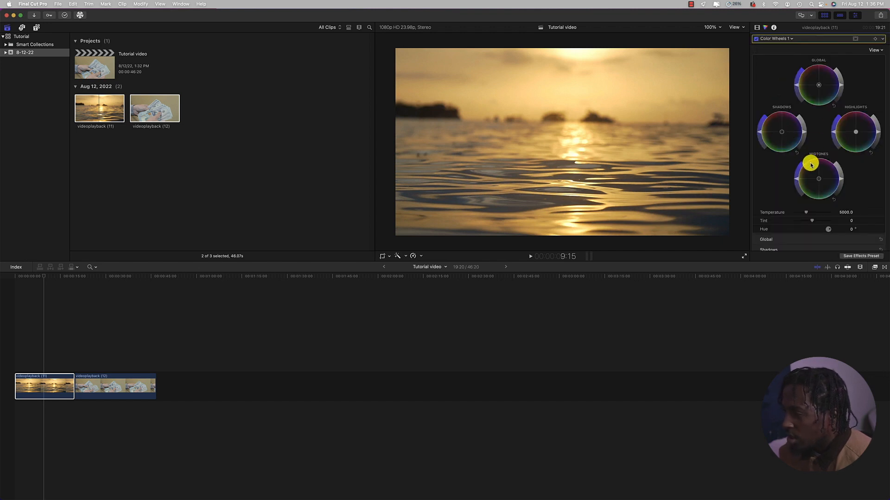
scroll(811, 165, "down", 2)
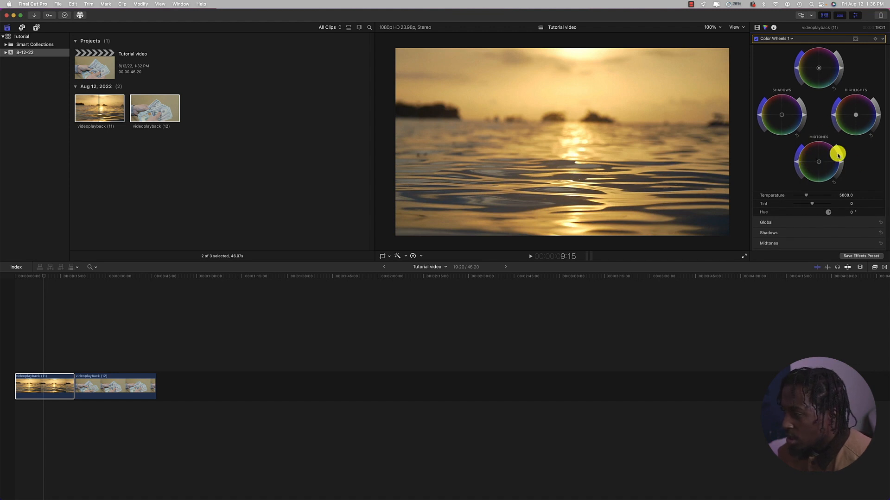
left_click_drag(819, 162, 818, 163)
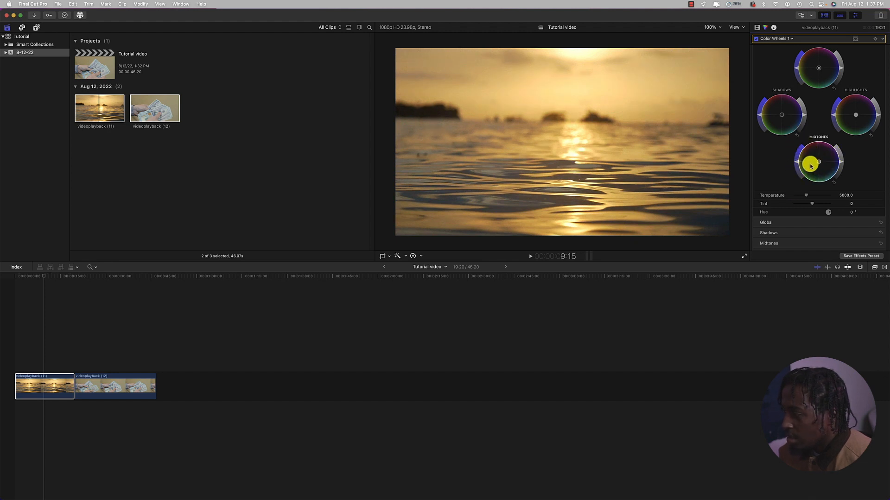
scroll(811, 162, "up", 2)
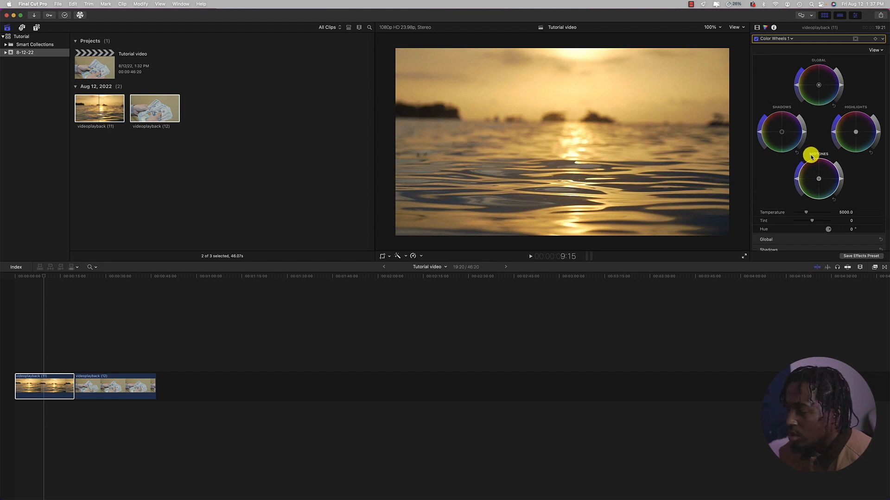
Delete the Color Wheels correction from the videoplayback (11) clip.
left_click(784, 38)
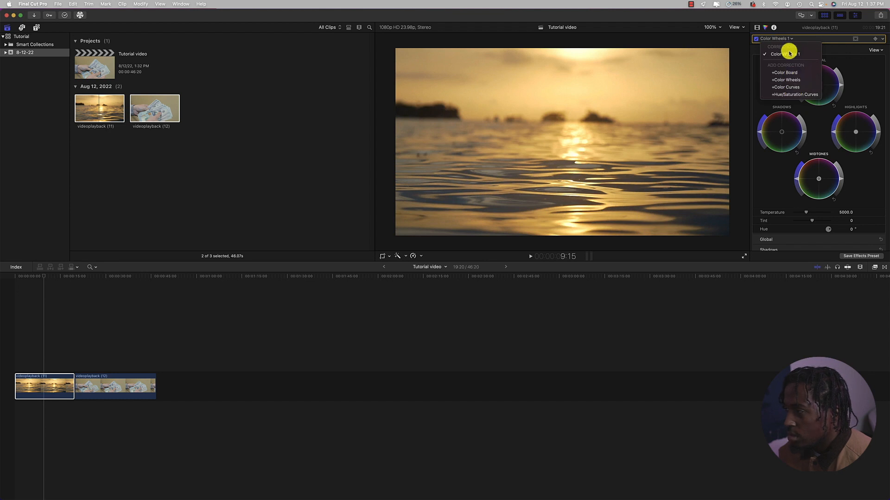
left_click(805, 41)
key("Delete")
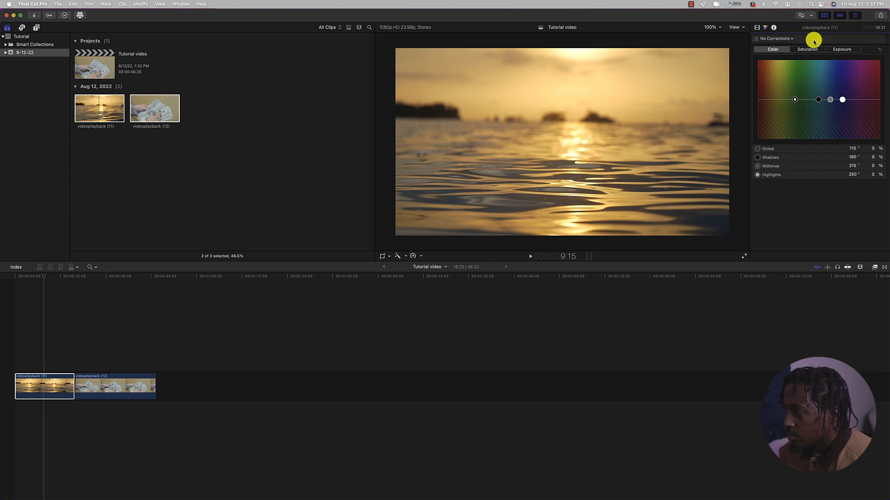
Show the metadata of the videoplayback (11) clip, including its format, roles and duration.
left_click(773, 28)
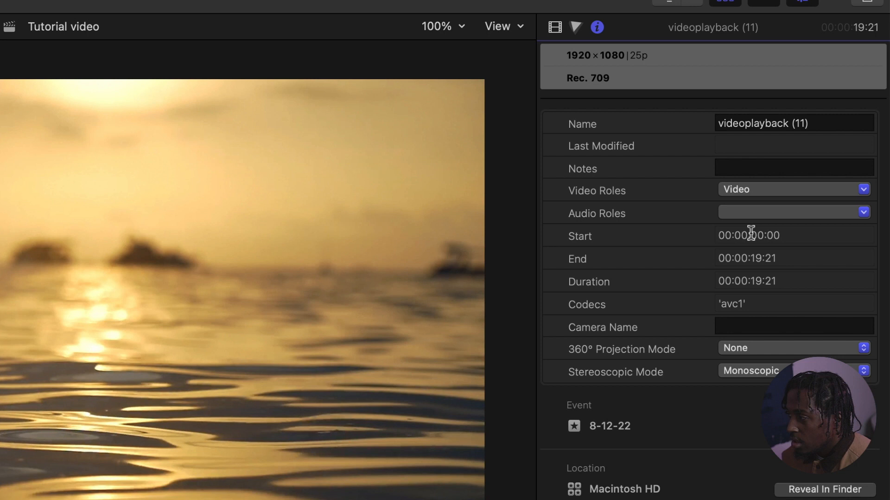
Look through the remaining metadata of the videoplayback (11) clip, down to its event and storage location.
scroll(745, 235, "down", 2)
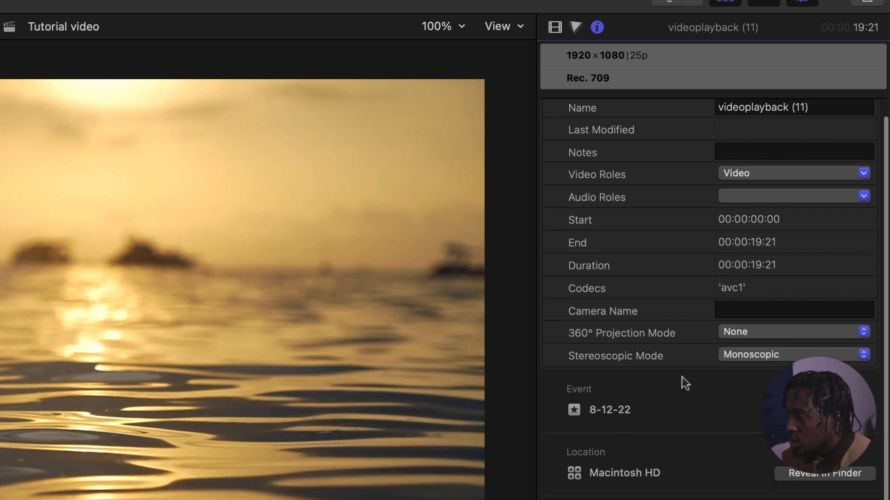
scroll(676, 299, "up", 2)
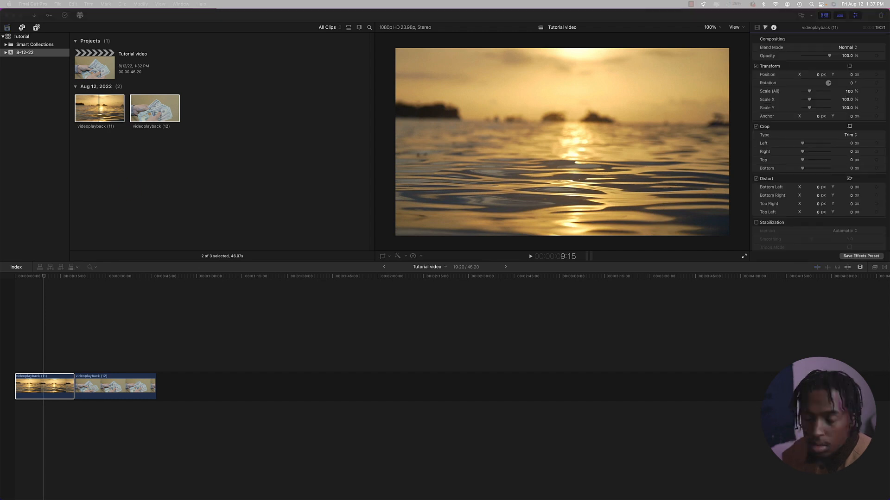
Open the Effects browser, list all installed video effects, and narrow the list to the Color category.
left_click(876, 268)
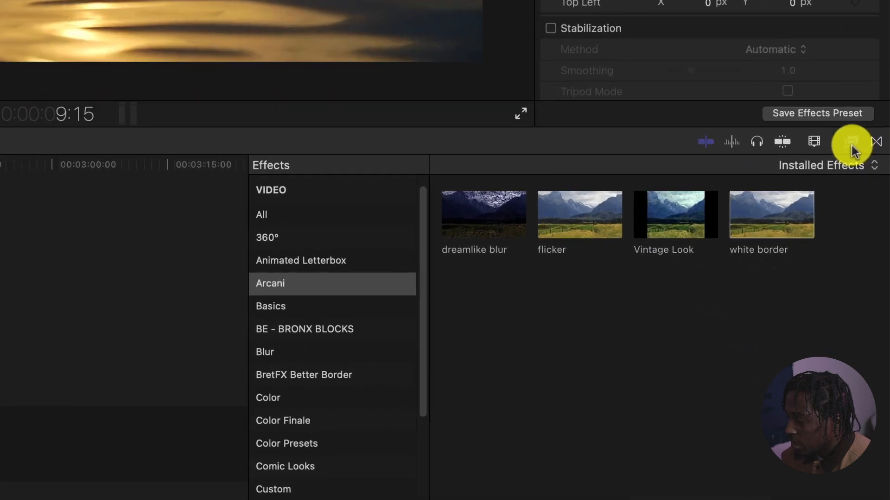
left_click(852, 144)
left_click(852, 144)
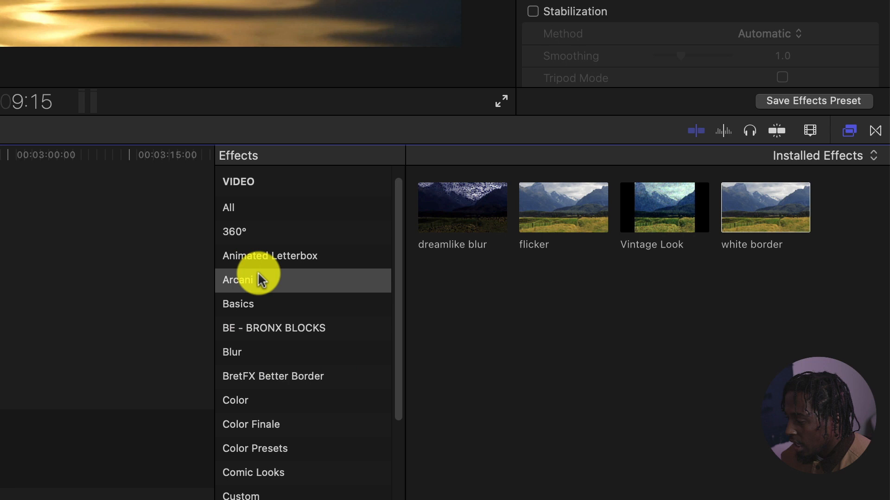
left_click(267, 210)
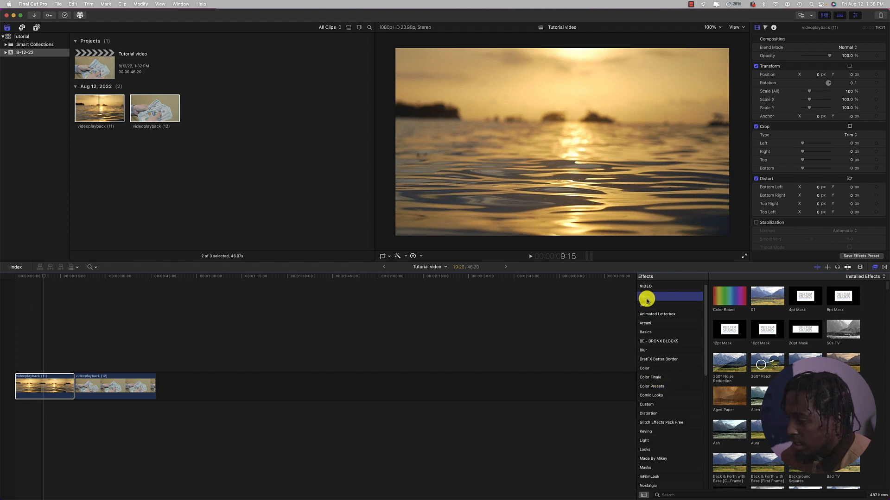
left_click(663, 368)
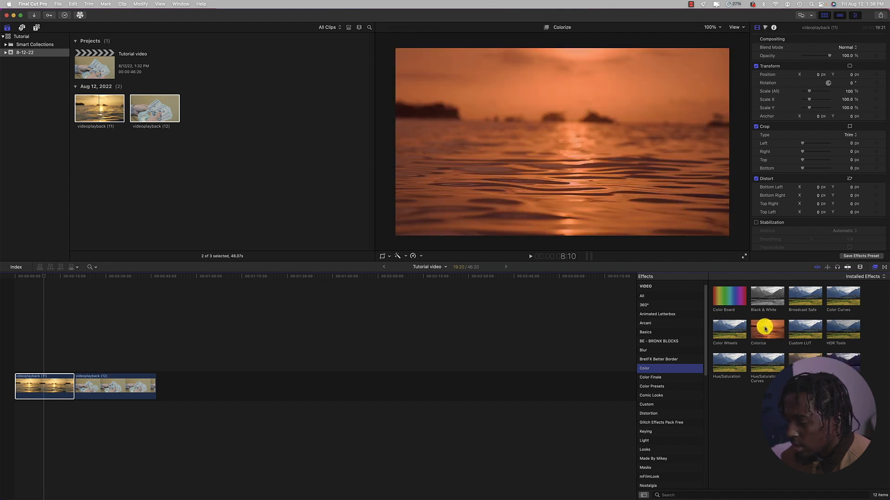
Apply the Colorize effect to the videoplayback (11) clip and set its Remap Black To color to yellow.
left_click(61, 391)
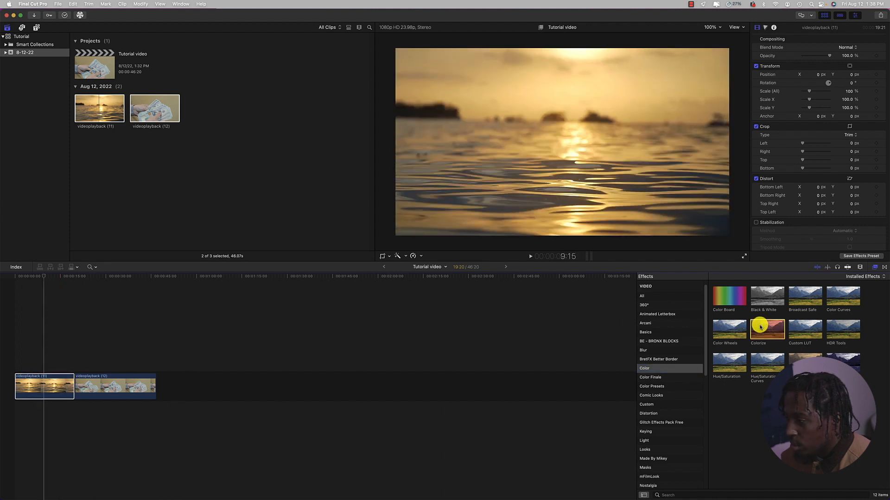
double_click(765, 327)
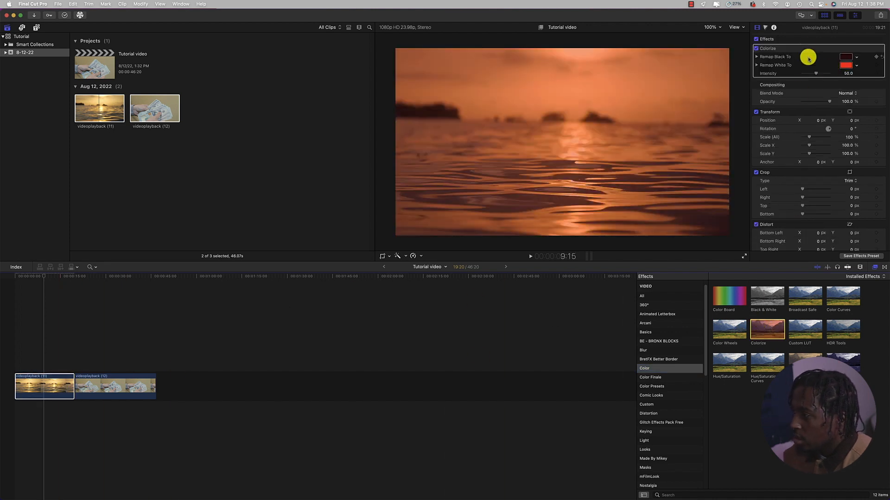
left_click(845, 60)
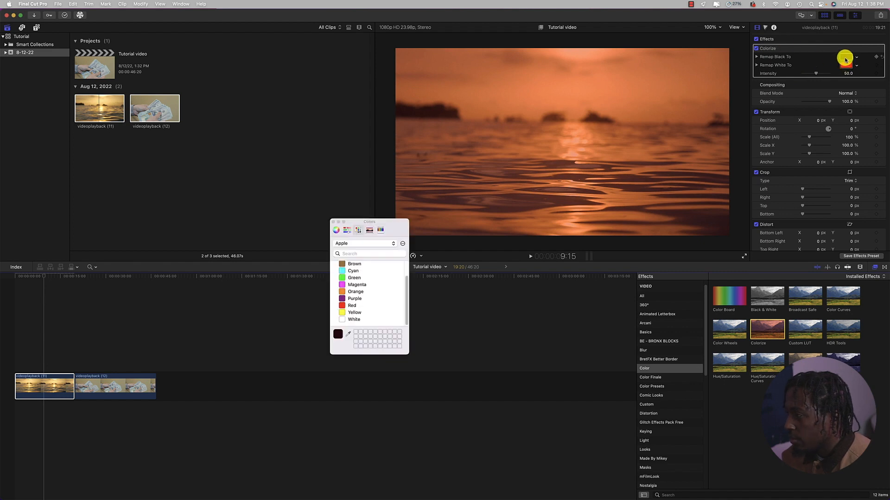
left_click(361, 313)
left_click(334, 223)
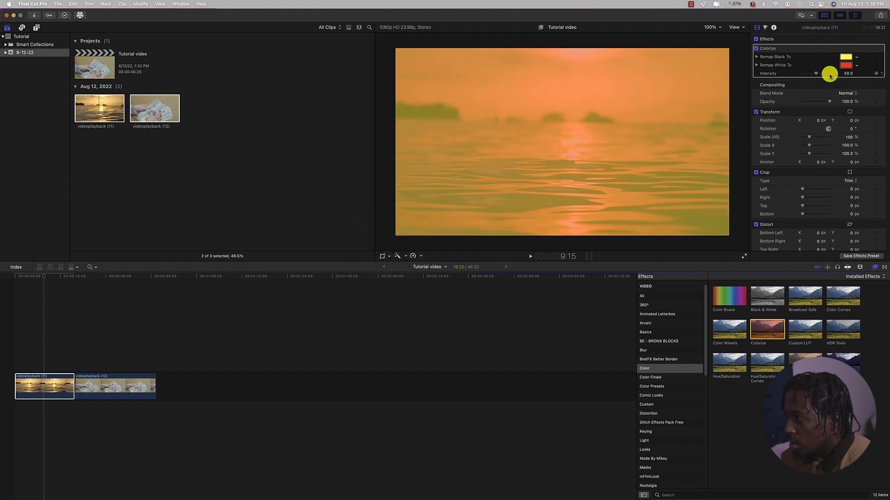
Try black and blue as Colorize's Remap White To color, and delete the Colorize effect from the videoplayback (11) clip.
left_click(846, 65)
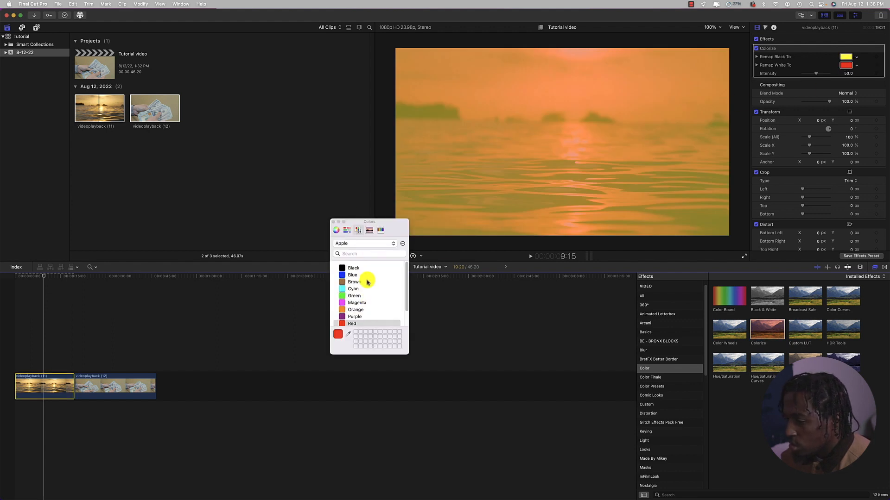
left_click(356, 269)
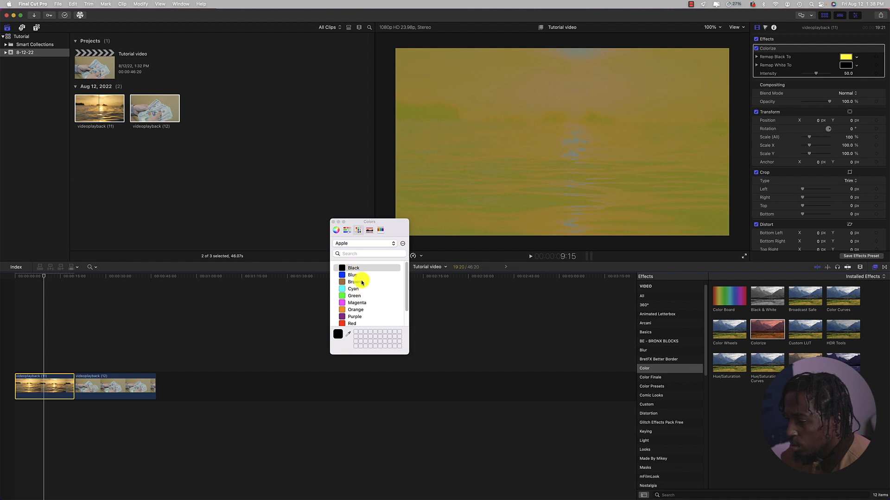
left_click(362, 282)
left_click(355, 276)
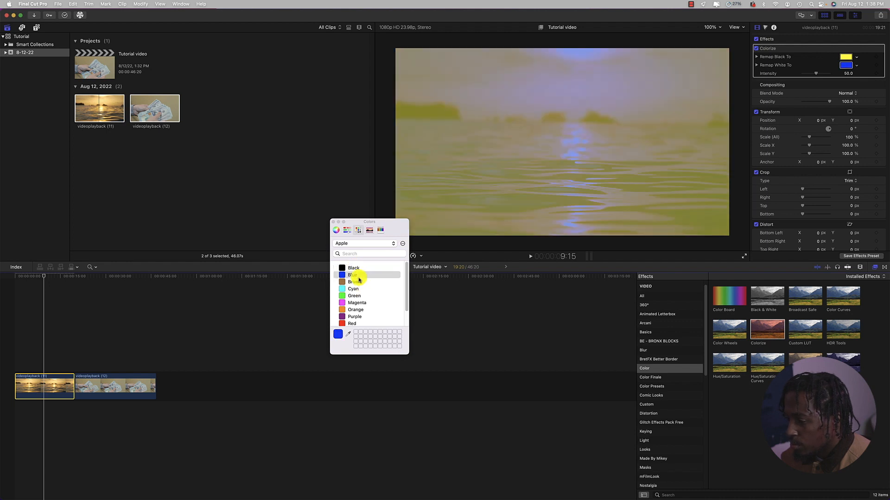
left_click(332, 223)
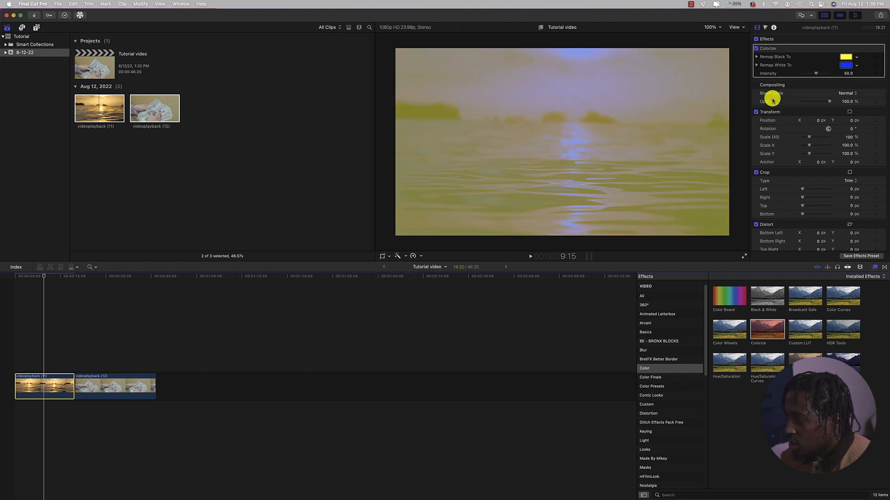
left_click(782, 52)
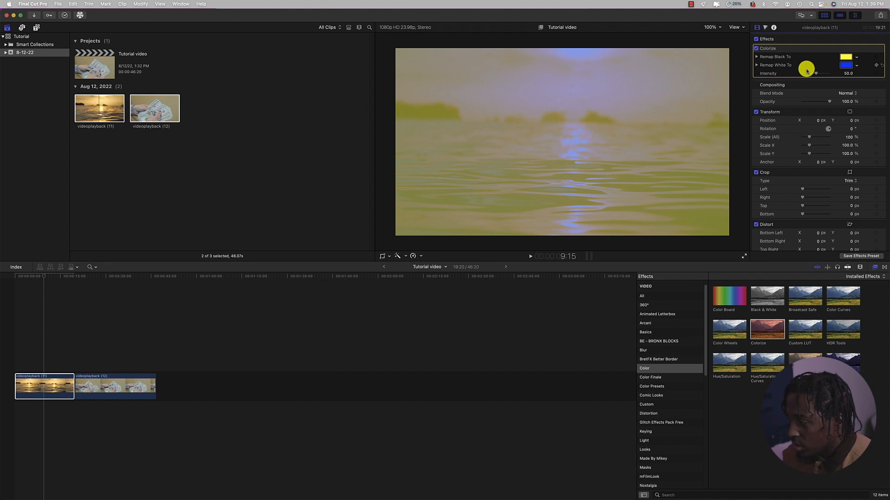
key("Delete")
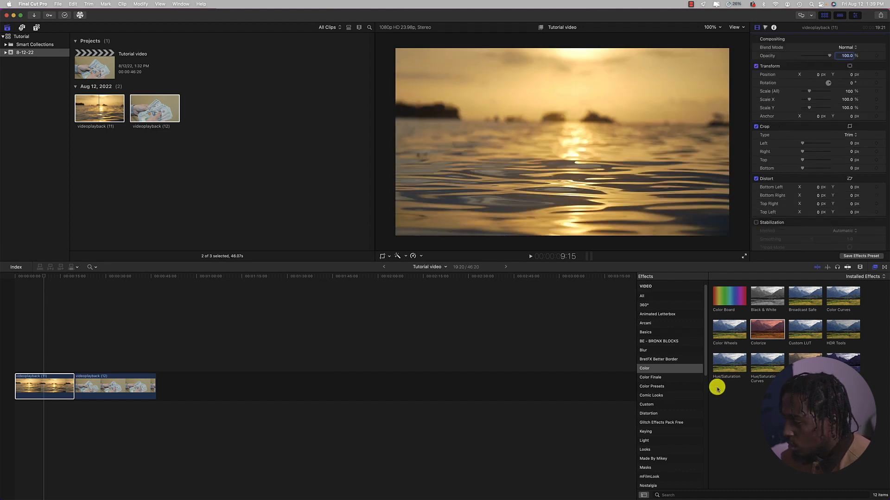
Try the Black & White effect on the videoplayback (11) clip with different amounts, and delete the effect.
double_click(767, 299)
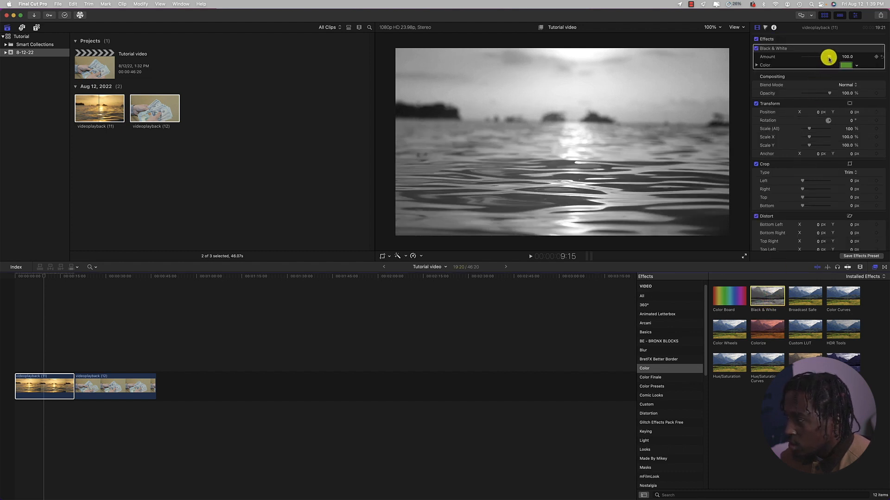
left_click_drag(814, 59, 844, 64)
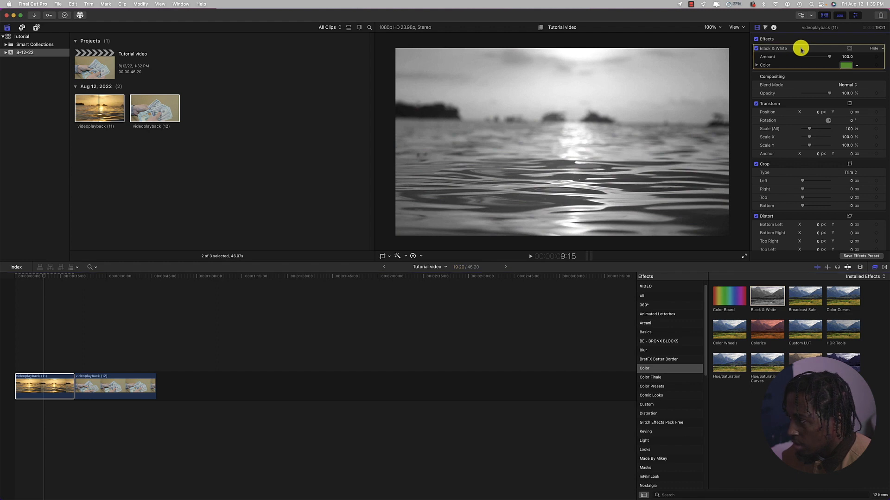
key("Delete")
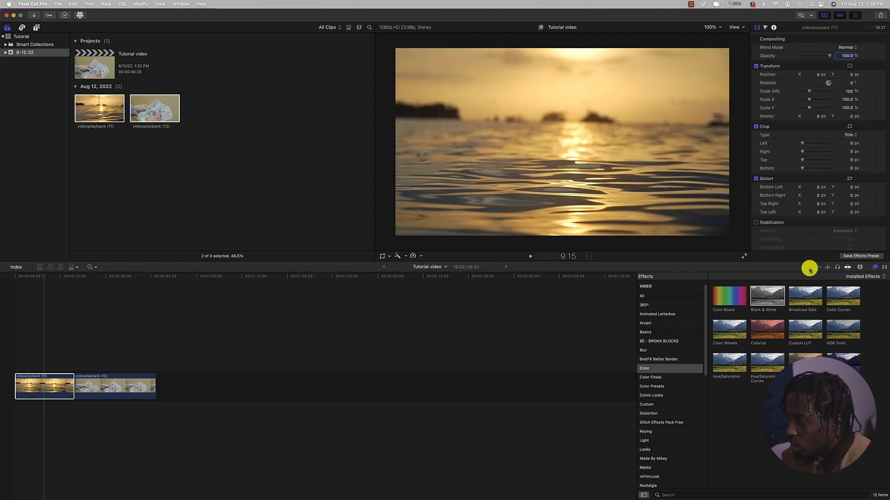
Find Cross Dissolve among all installed transitions and add it at the cut between videoplayback (11) and videoplayback (12).
left_click(884, 270)
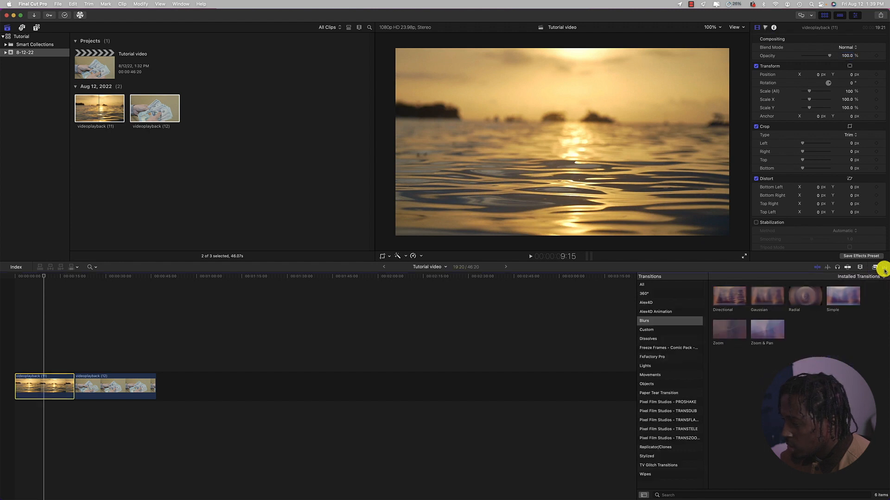
left_click(644, 284)
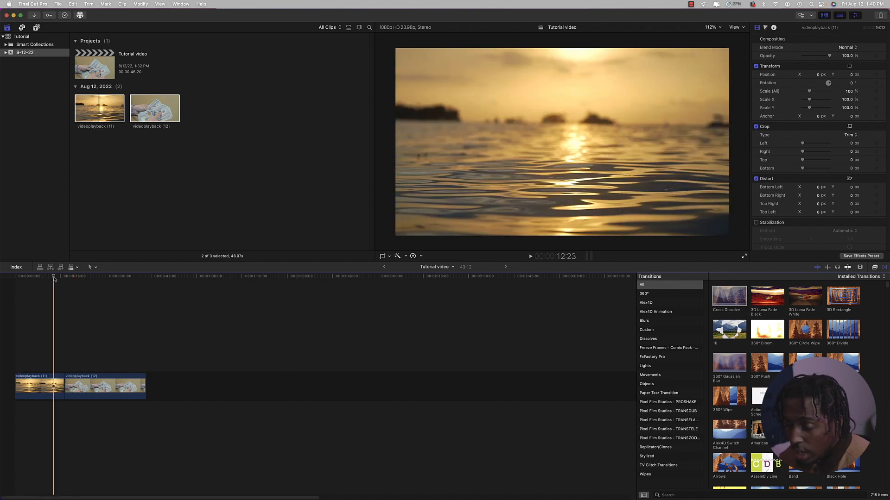
mouse_move(53, 278)
left_mouse_down()
mouse_move(72, 280)
mouse_move(60, 284)
left_mouse_up()
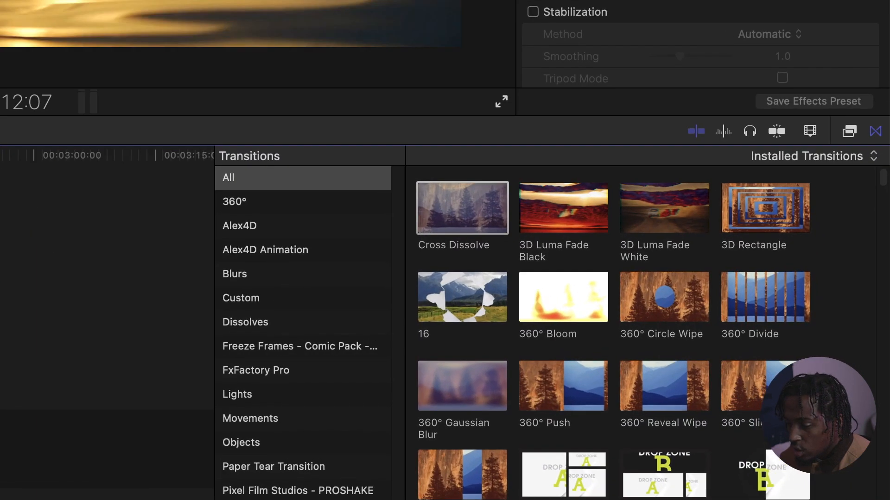
left_click_drag(476, 204, 179, 283)
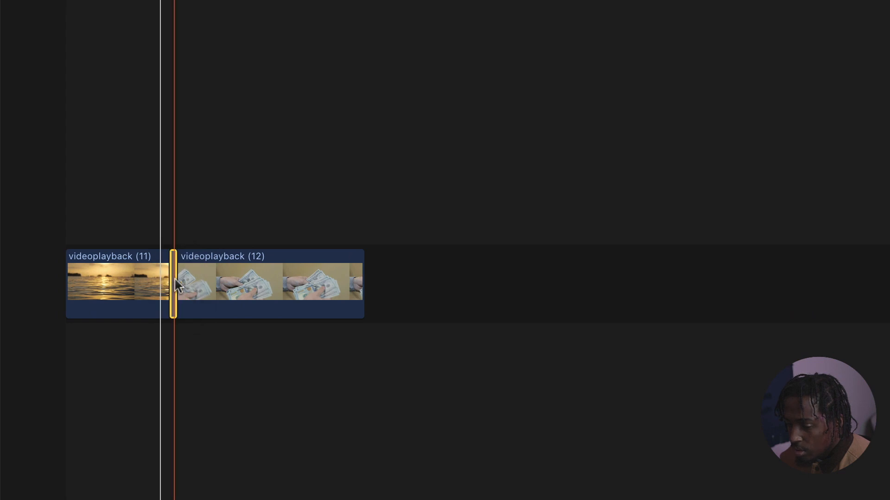
Lengthen the Cross Dissolve between the two clips to about 4:17 and play it back.
key("super+equal")
key("super+equal")
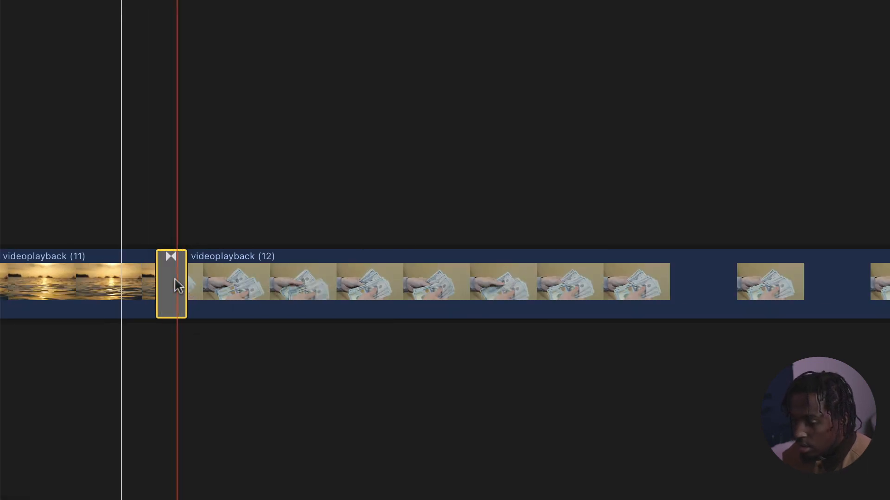
left_click_drag(189, 279, 248, 278)
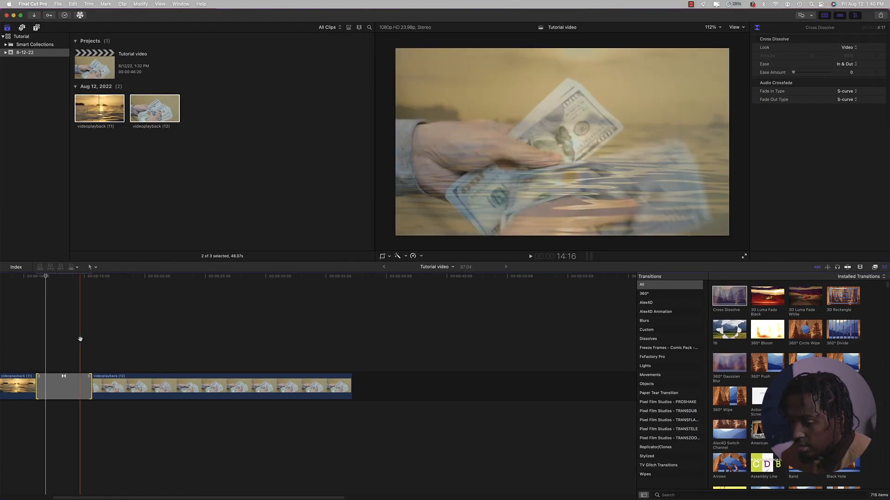
key("h")
left_click_drag(101, 320, 257, 353)
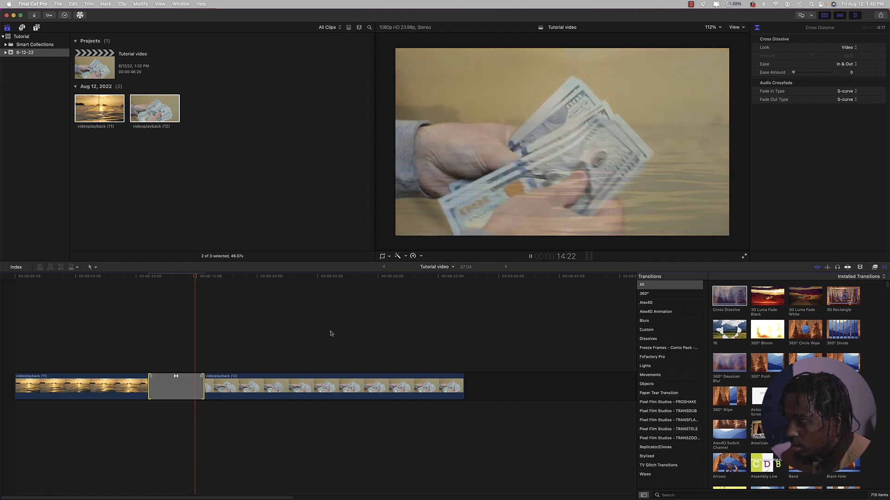
key("space")
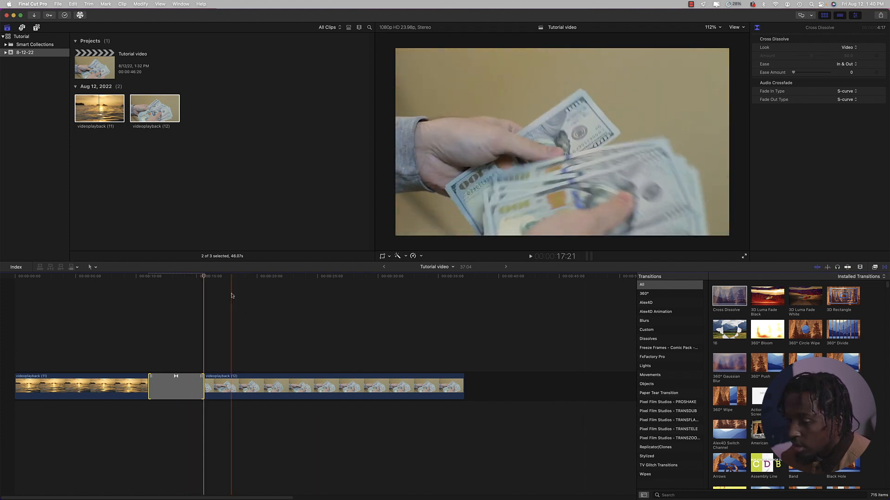
Try the Cross Dissolve at about 1:12, preview it, and lengthen it to about 6:10.
left_click_drag(149, 389, 168, 389)
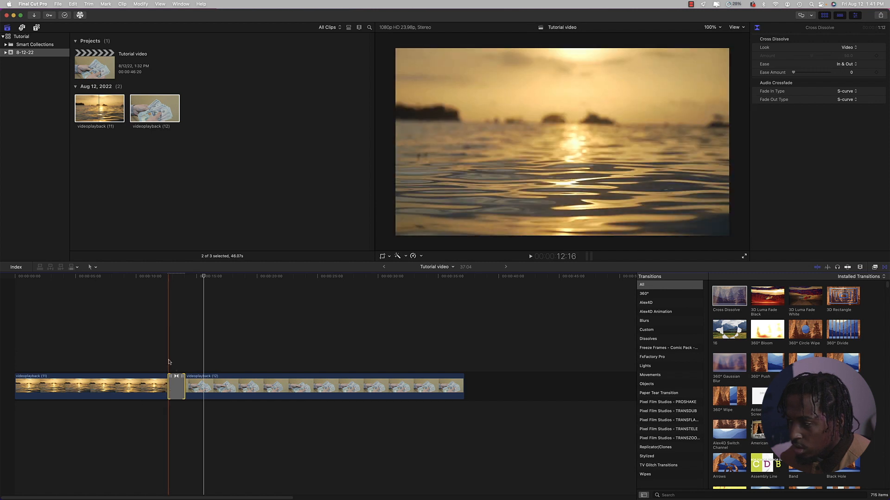
key("slash")
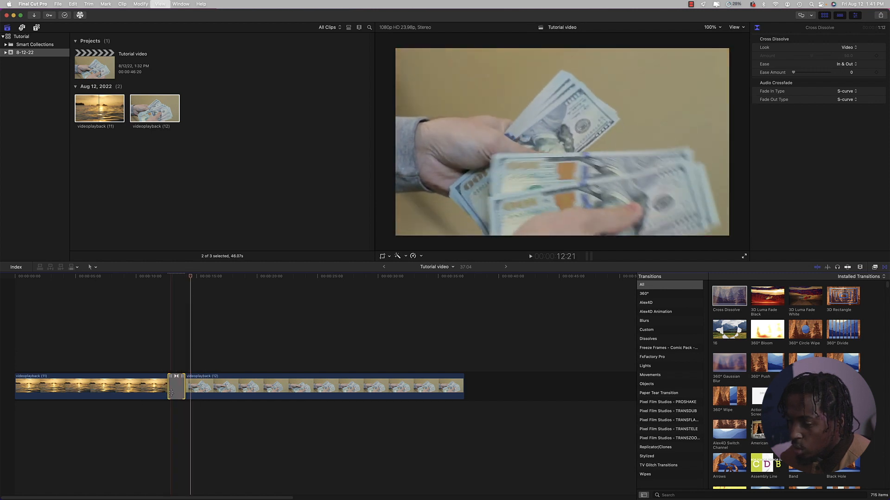
left_click_drag(171, 392, 148, 389)
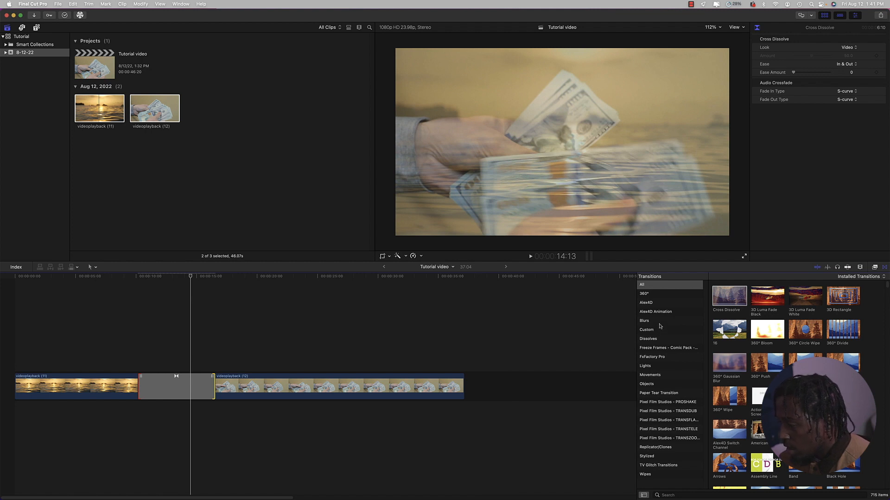
List the Blurs transitions and shorten the Cross Dissolve between the clips to about 1:18.
left_click(660, 323)
left_click(179, 386)
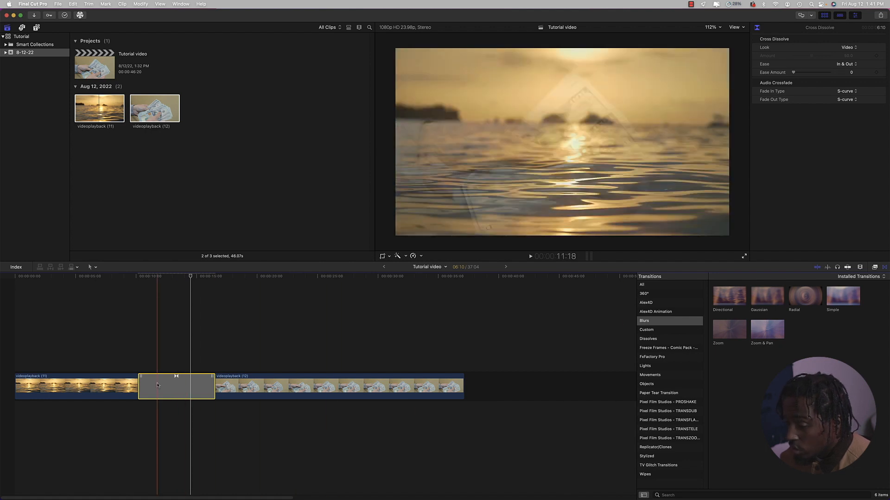
left_click_drag(140, 385, 167, 385)
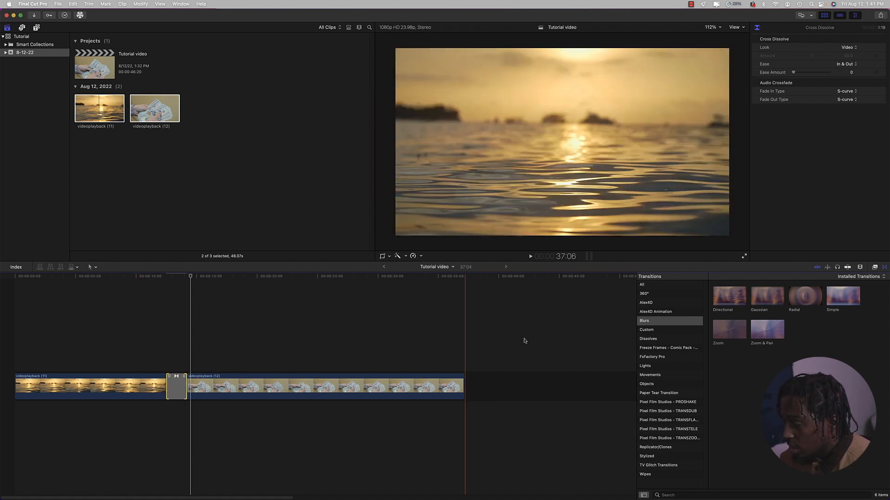
Replace the Cross Dissolve between the two clips with the Zoom blur transition and play it back.
left_click_drag(730, 330, 176, 385)
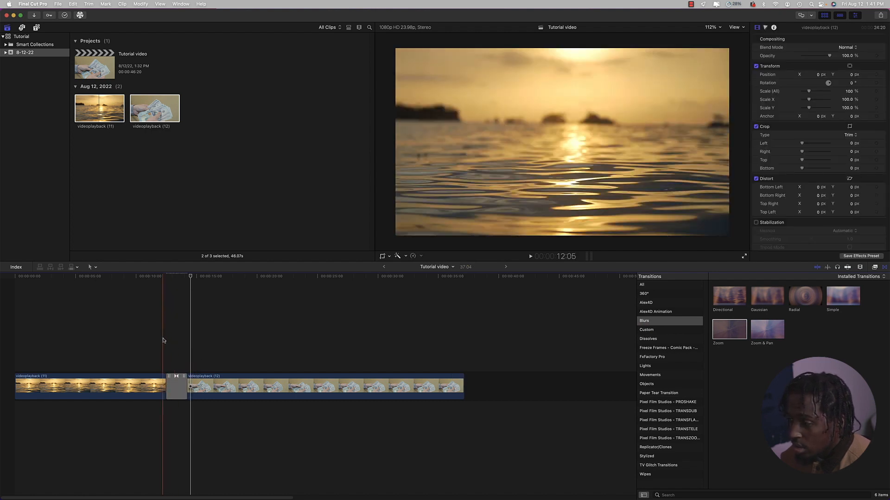
key("space")
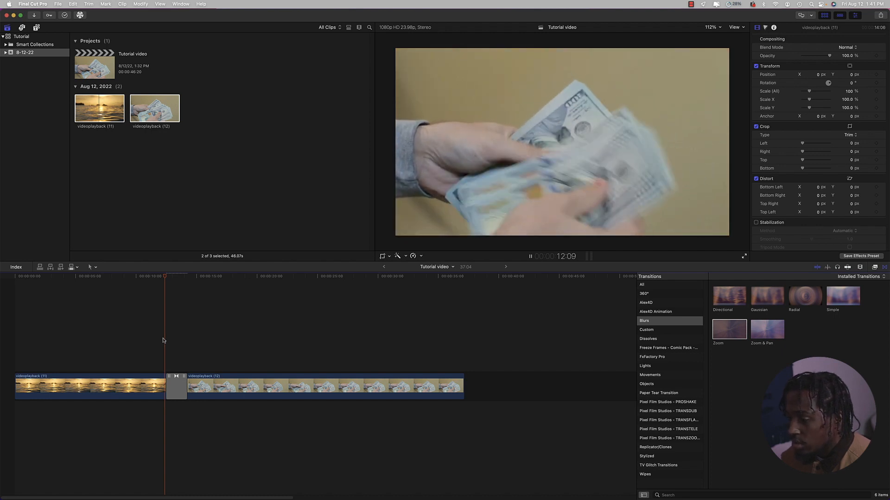
key("space")
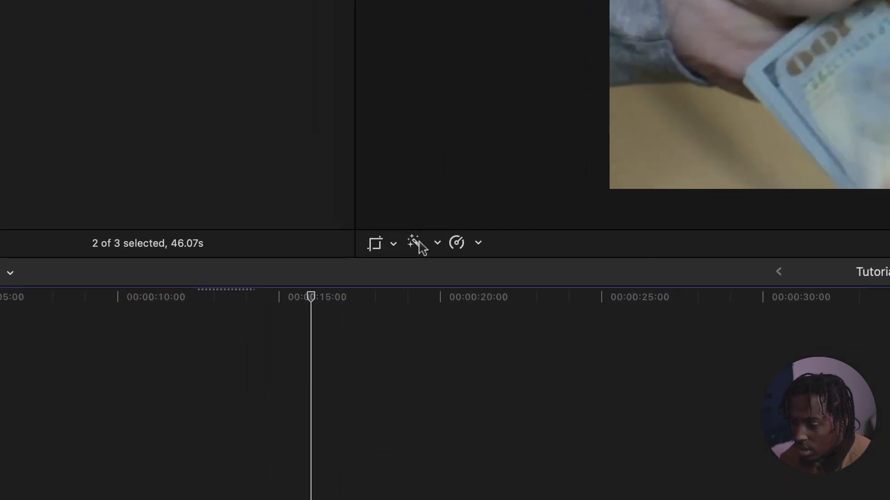
Try the Crop controls on the money clip with Trim at its left edge and return to the plain view.
left_click(394, 244)
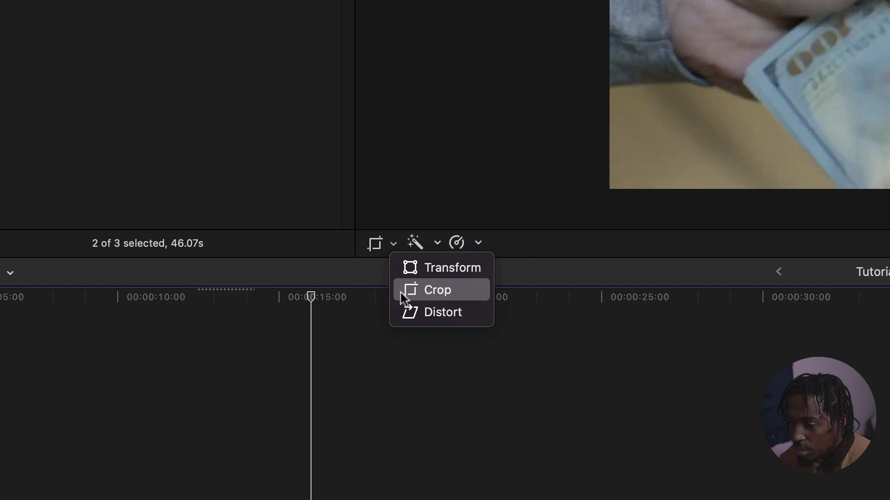
left_click(394, 244)
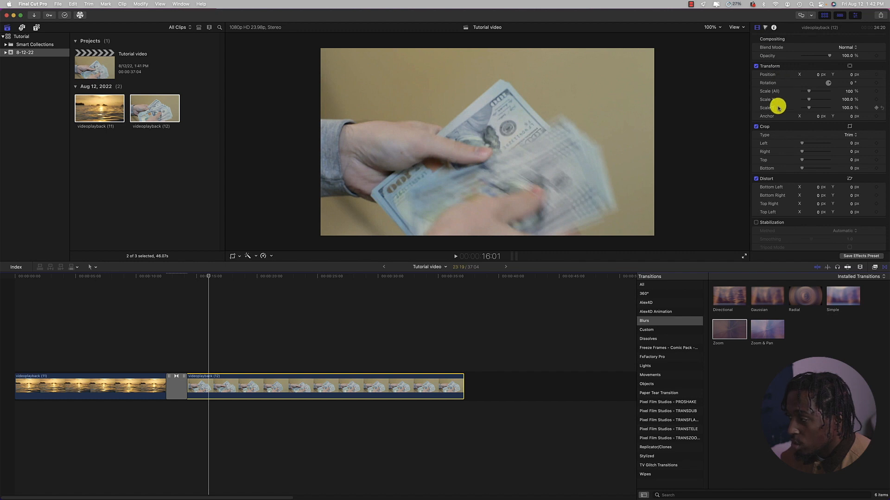
left_click(231, 256)
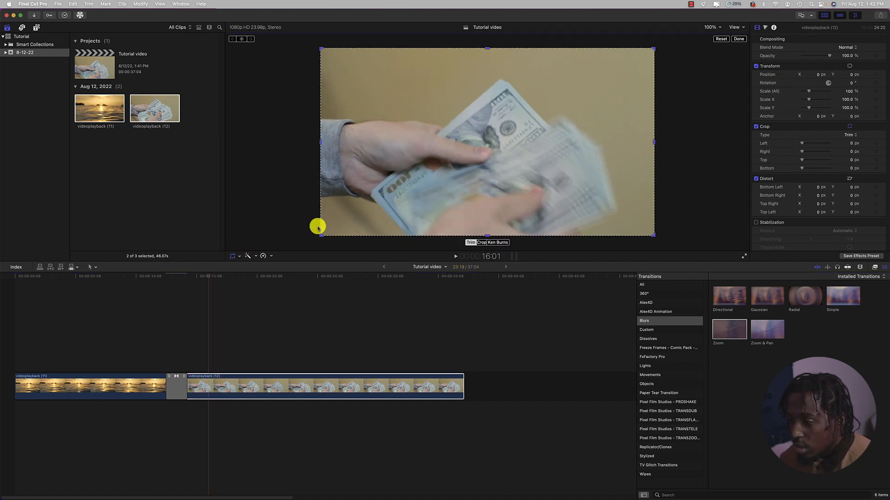
mouse_move(321, 143)
left_mouse_down()
mouse_move(409, 145)
mouse_move(314, 137)
left_mouse_up()
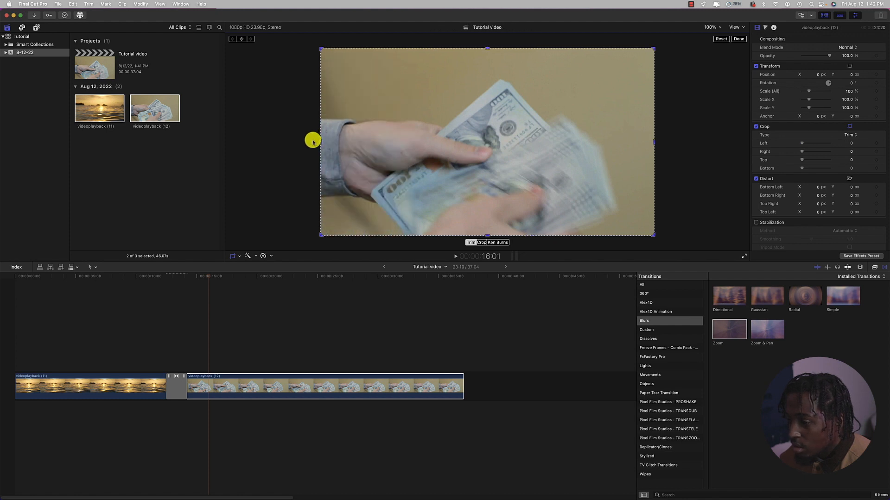
left_click(238, 257)
left_click(247, 273)
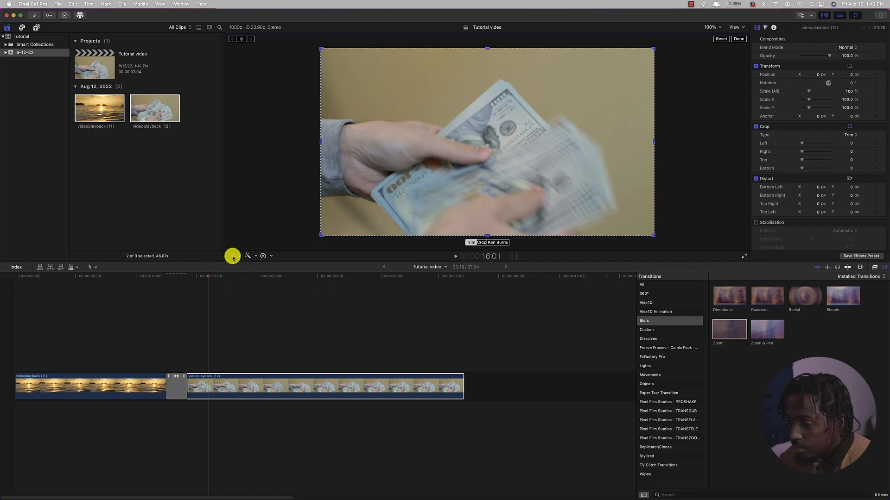
left_click(236, 260)
left_click(233, 255)
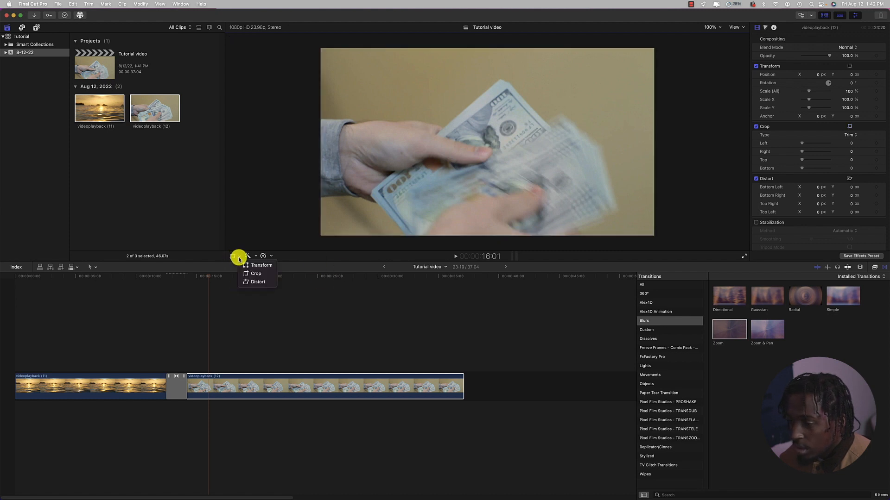
Distort the money clip into a tapered shape with its top corners at about X ±495 px, Y -713 px, and reset the distortion.
left_click(251, 283)
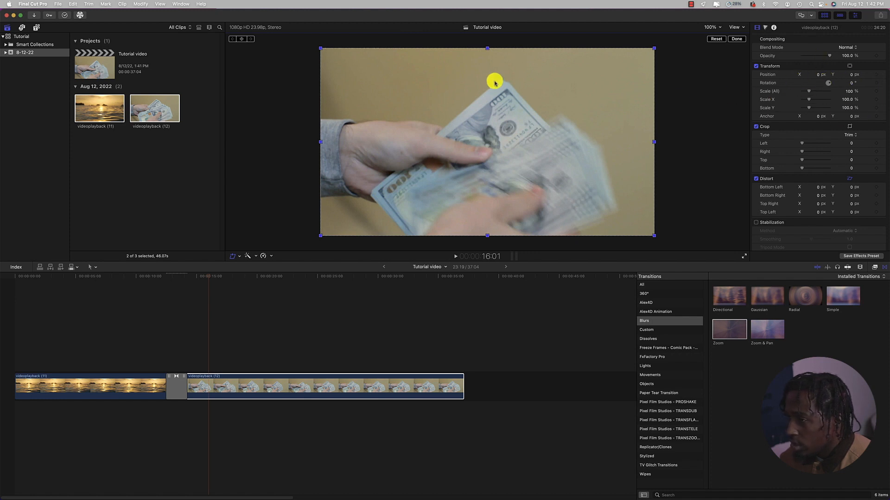
left_click_drag(487, 49, 486, 103)
left_click_drag(319, 107, 400, 144)
left_click_drag(653, 103, 570, 152)
left_click_drag(401, 145, 404, 162)
left_click_drag(570, 151, 568, 170)
left_click_drag(405, 164, 407, 172)
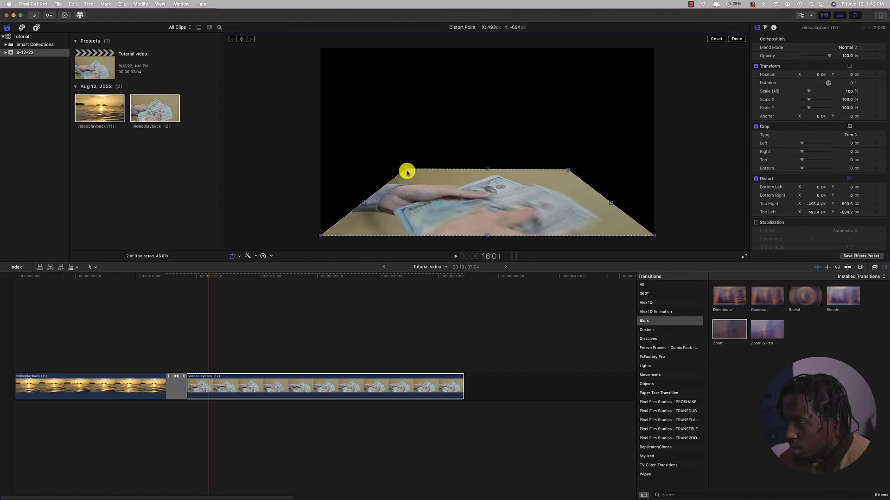
left_click_drag(570, 171, 570, 174)
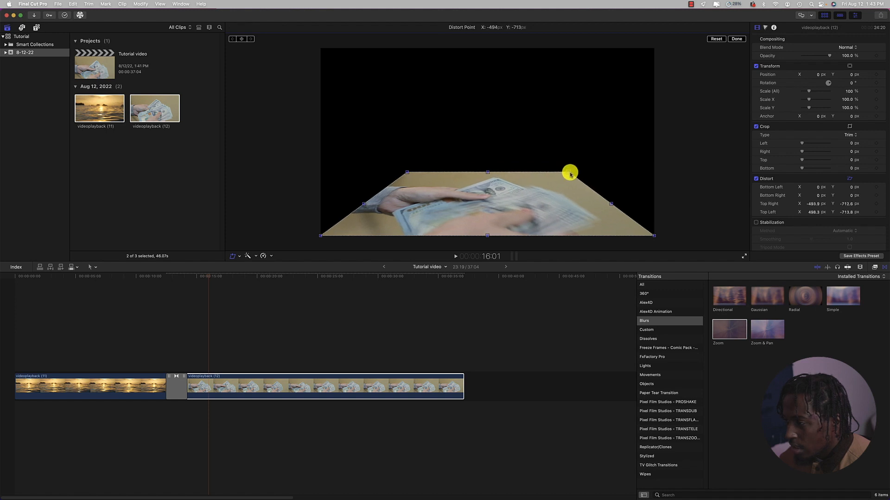
left_click(739, 41)
left_click(282, 378)
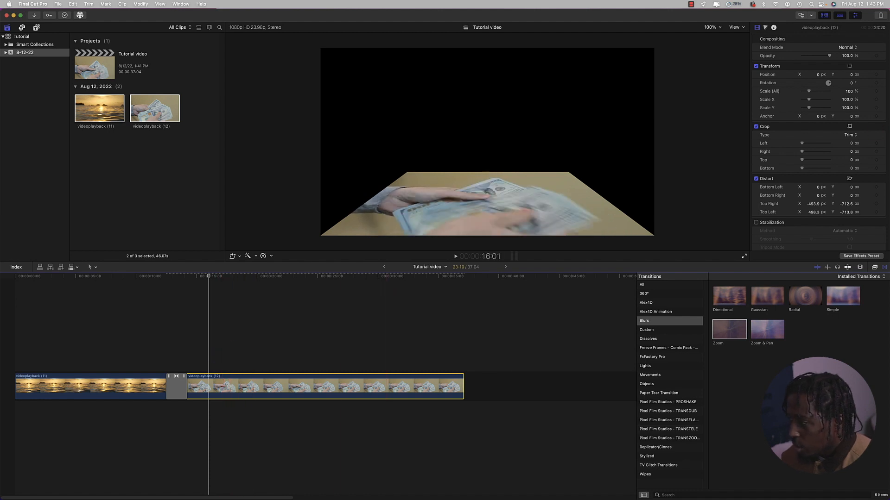
left_click(882, 179)
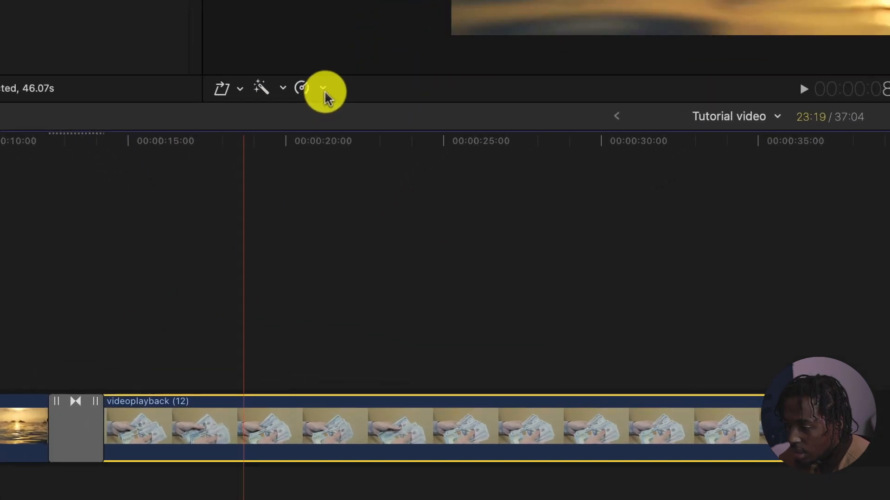
Speed the money clip up to Fast 4x, play it back, and stretch its retime range to slow it down somewhat.
left_click(285, 209)
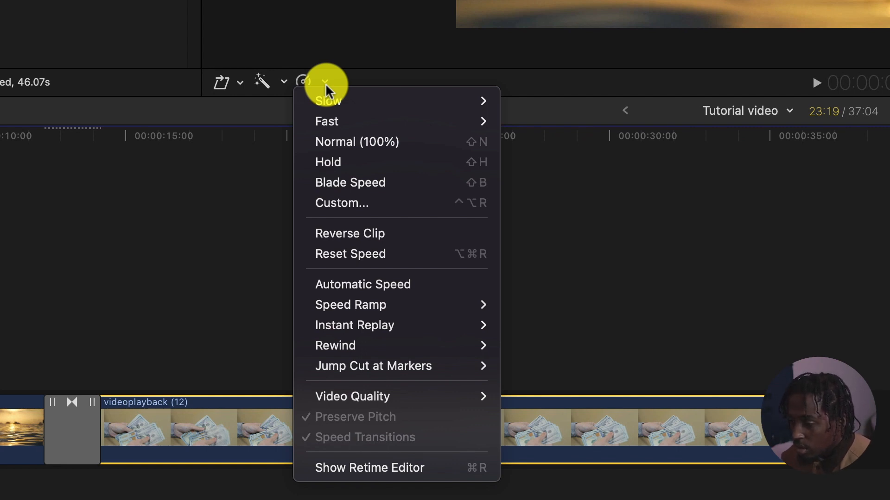
mouse_move(336, 124)
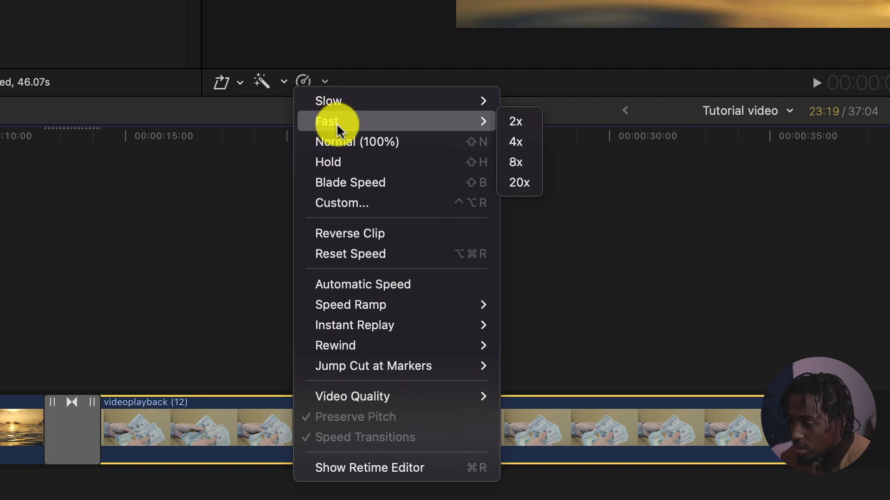
left_click(524, 143)
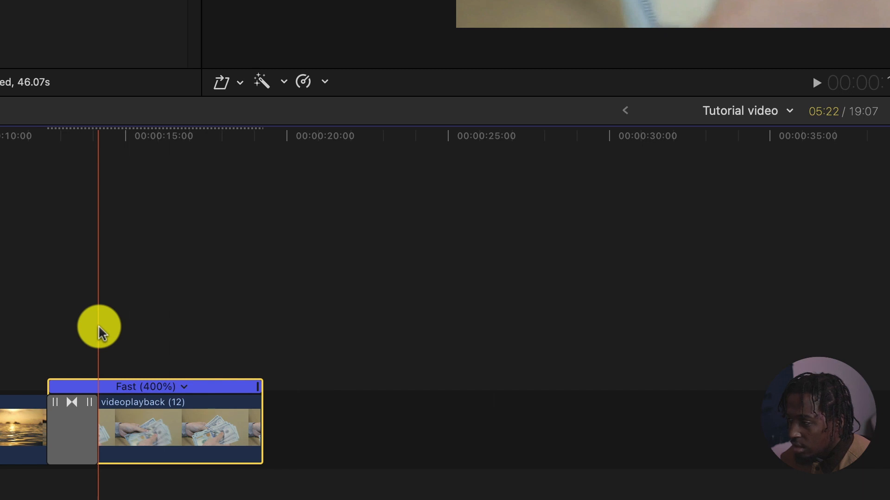
key("space")
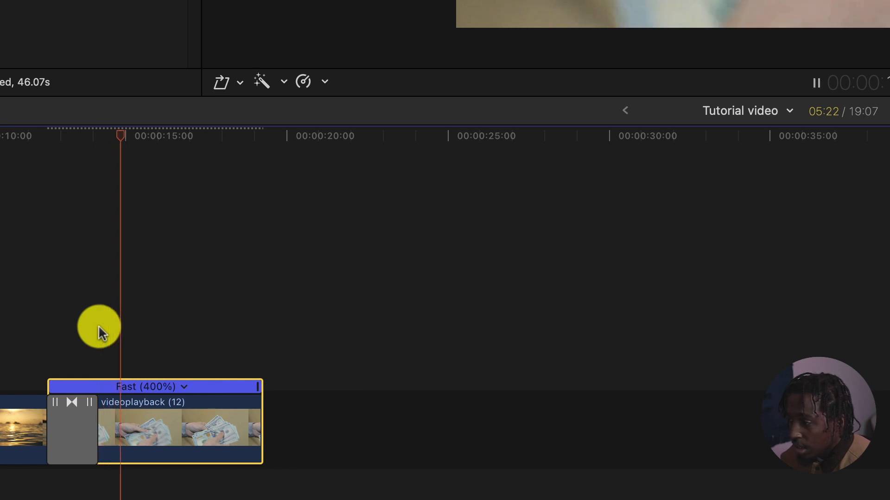
key("space")
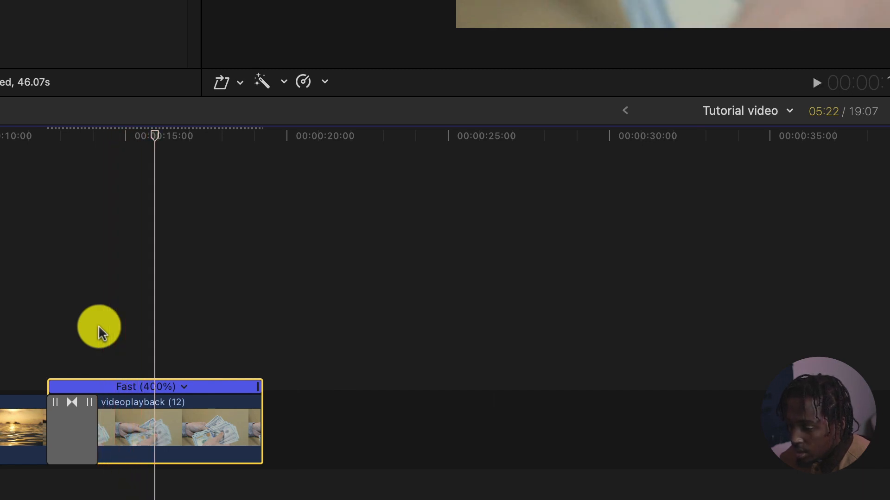
left_click_drag(257, 388, 380, 388)
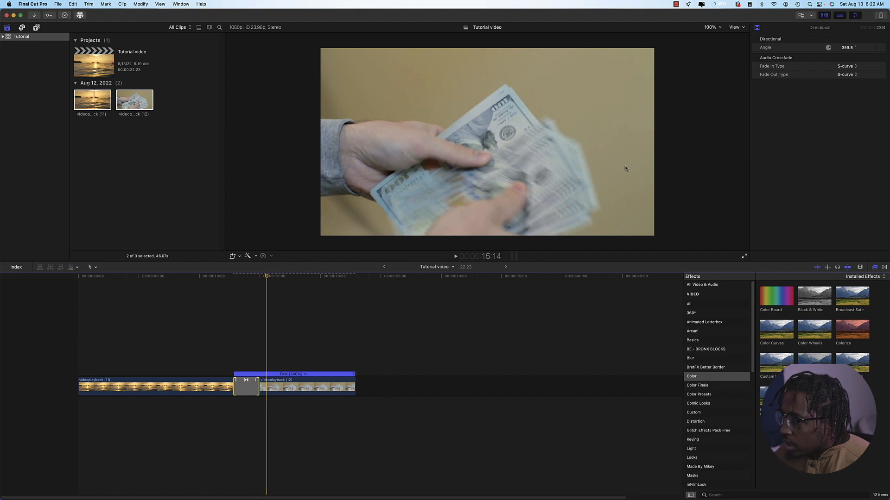
Start the default file export of the project, review its info and H.264 video settings, and continue to the save location.
left_click(881, 15)
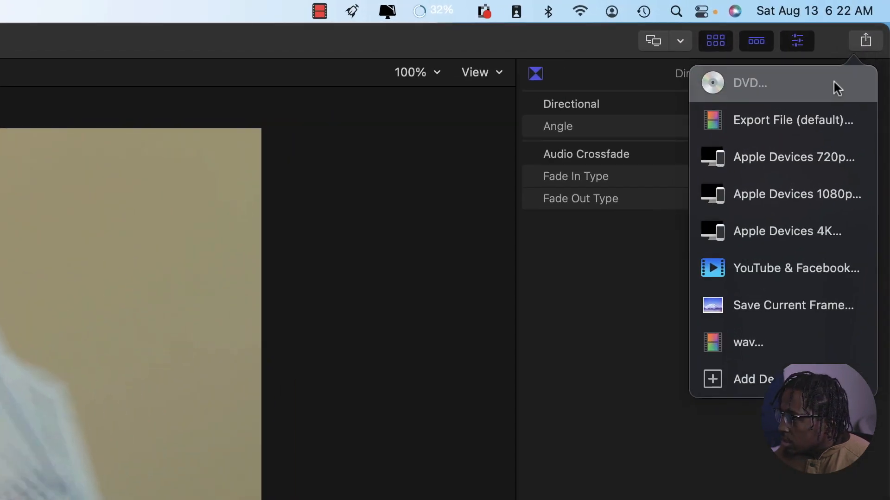
left_click(792, 122)
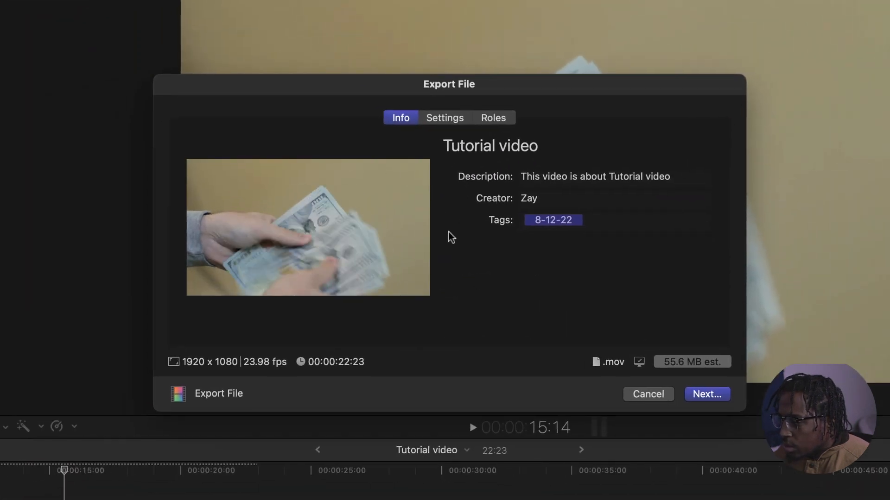
left_click(431, 119)
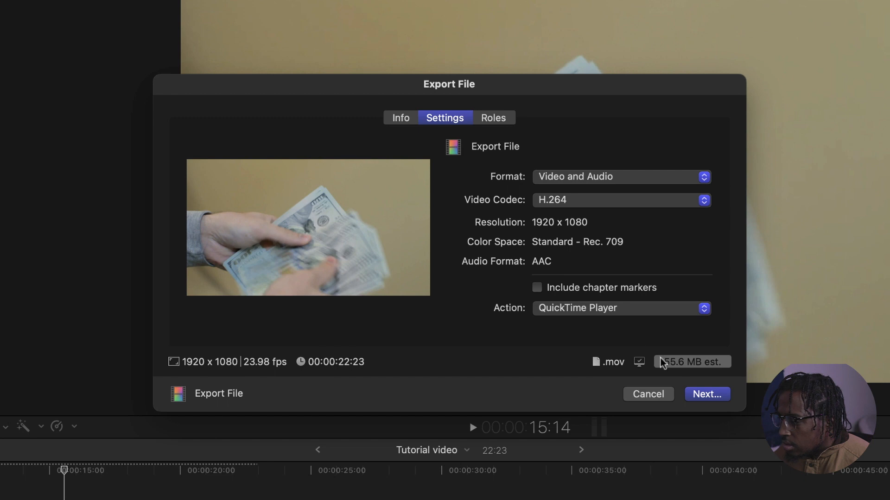
left_click(706, 395)
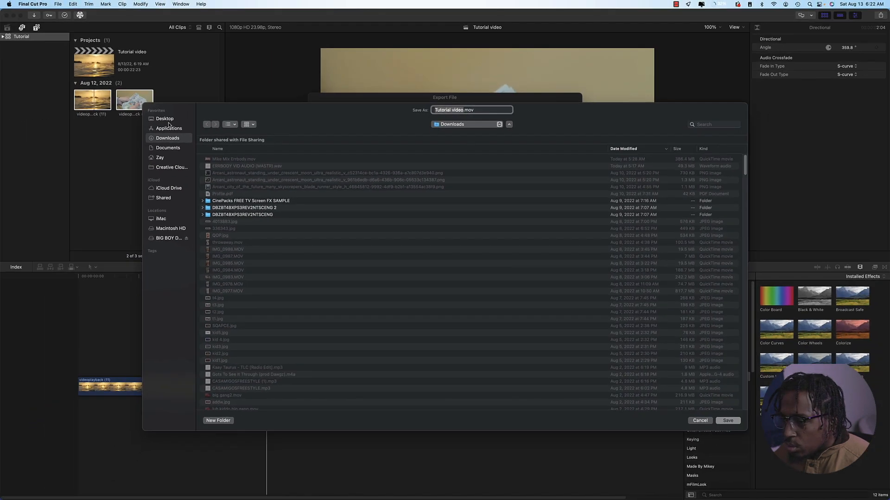
Save the export as Tutorial video.mov in the New tutorial folder on the Desktop.
left_click(166, 120)
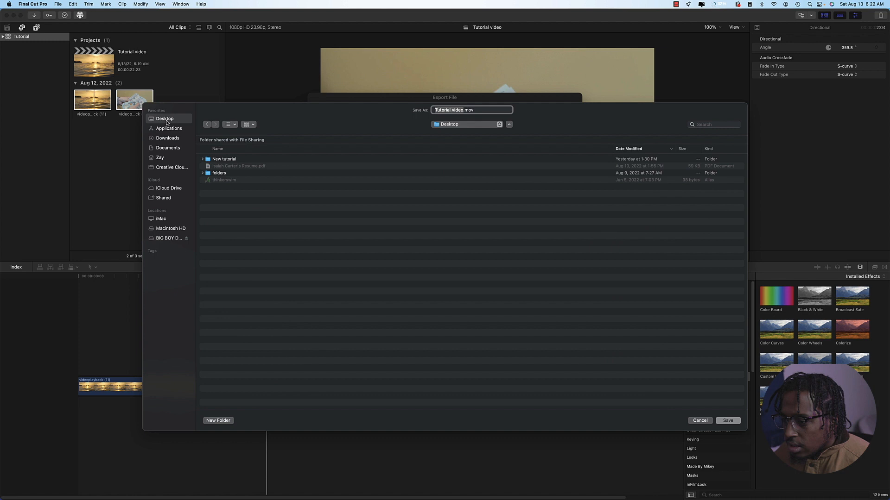
double_click(237, 159)
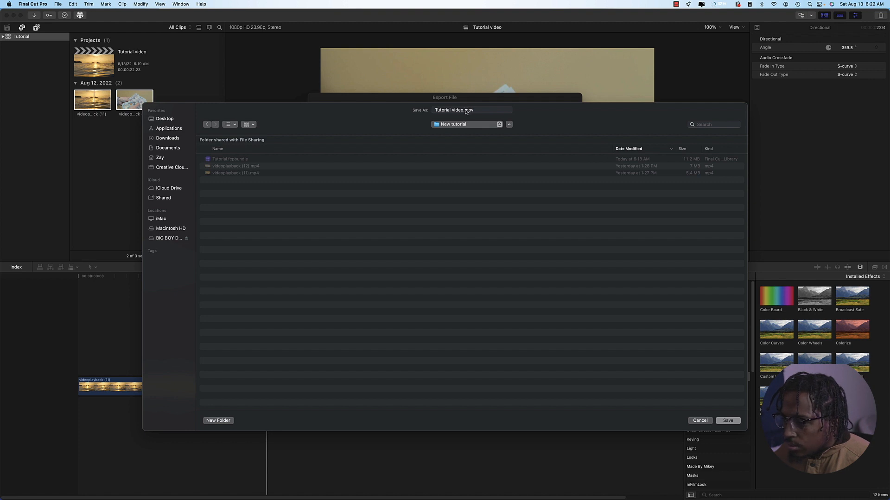
left_click(727, 421)
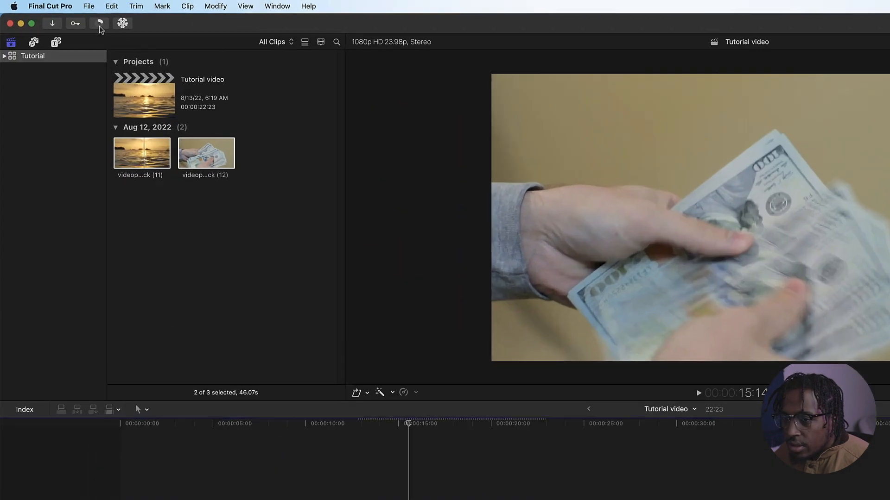
Check the Sharing progress in the background tasks and move the opened exported video's window clear of the task list.
left_click(64, 15)
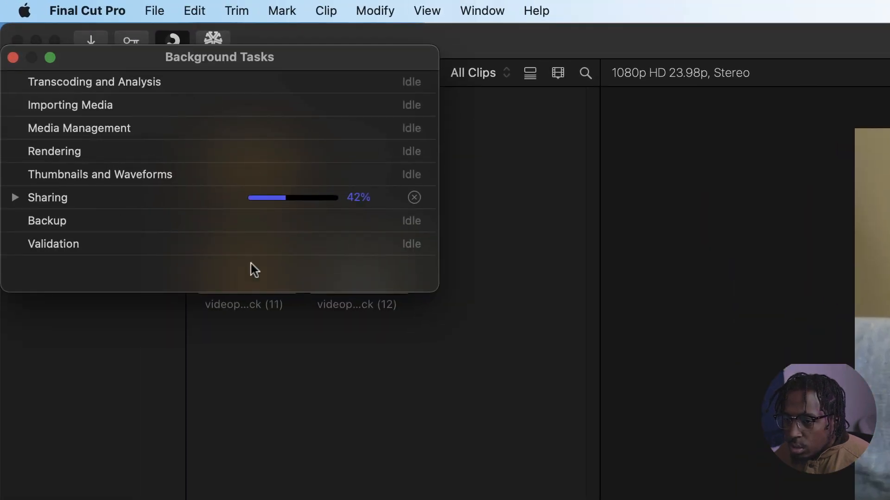
left_click(15, 198)
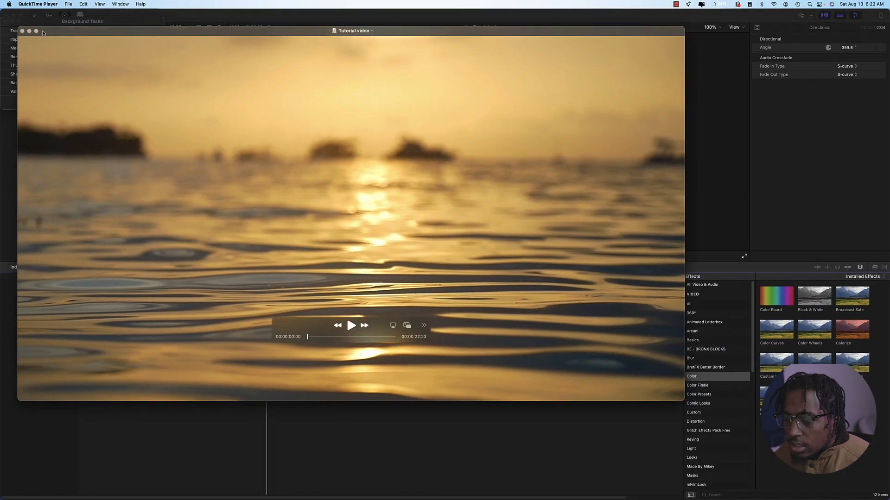
left_click_drag(42, 32, 116, 122)
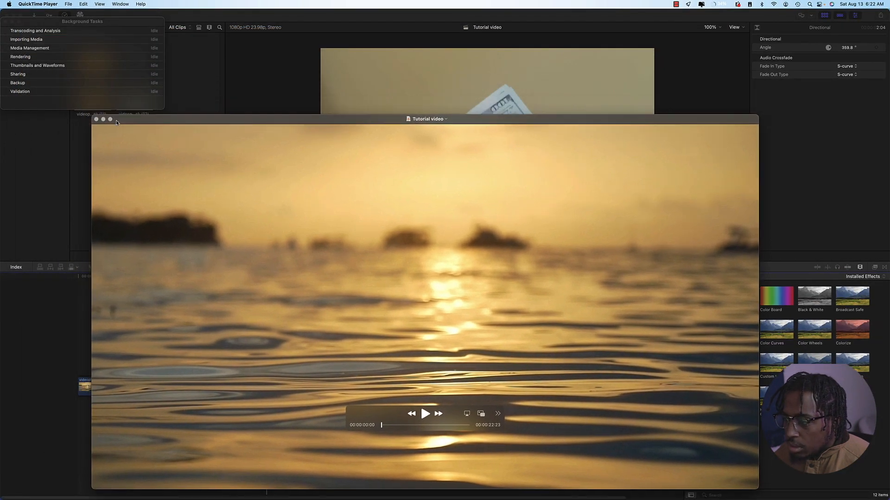